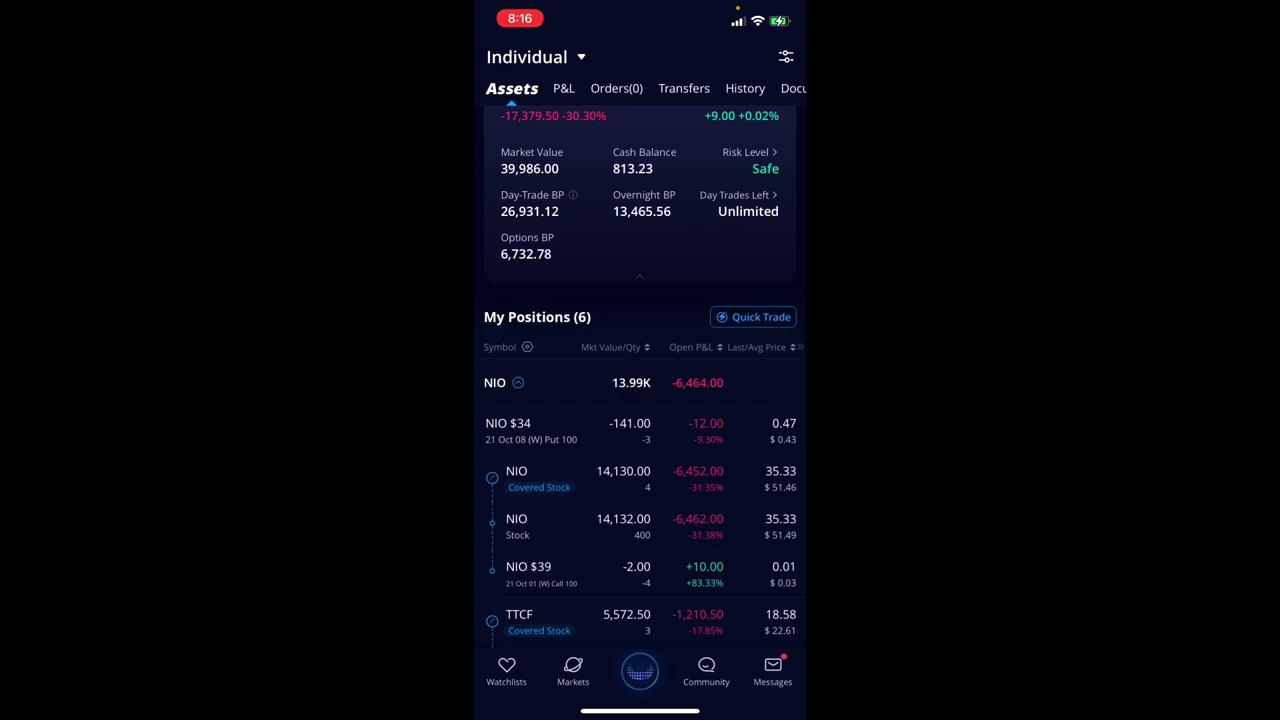
{"action": "scroll", "coordinate": [644, 377], "scroll_direction": "up", "scroll_amount": 1}
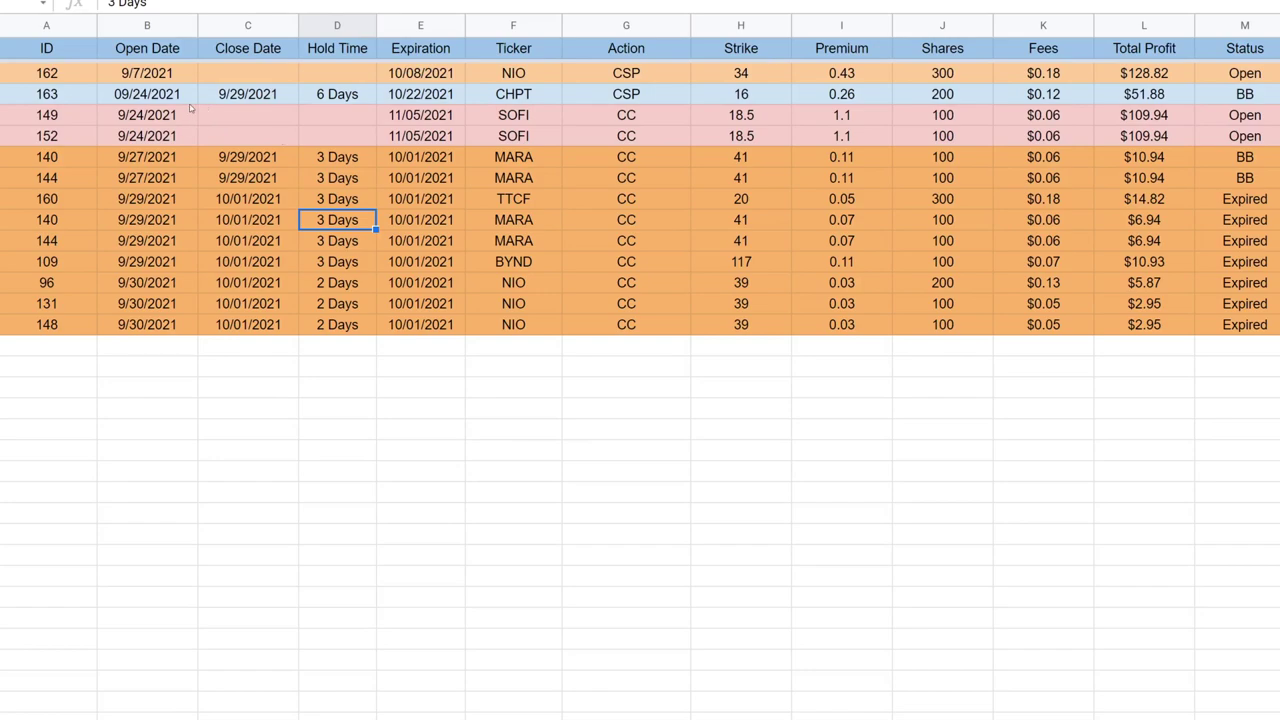
In the options trade spreadsheet, examine the CHPT cash-secured put row (ID 163) from open date and expiration through strike, premium and total profit
{"action": "left_click_drag", "start_coordinate": [66, 101], "coordinate": [604, 100]}
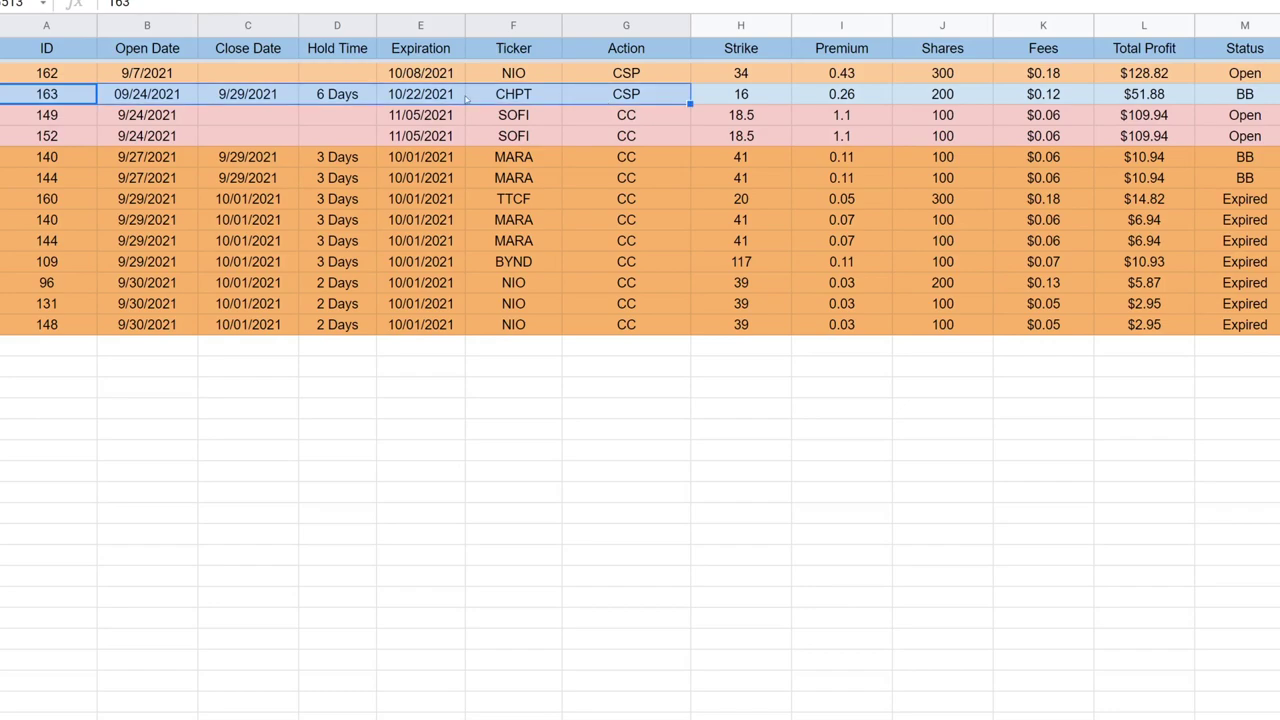
{"action": "left_click", "coordinate": [151, 96]}
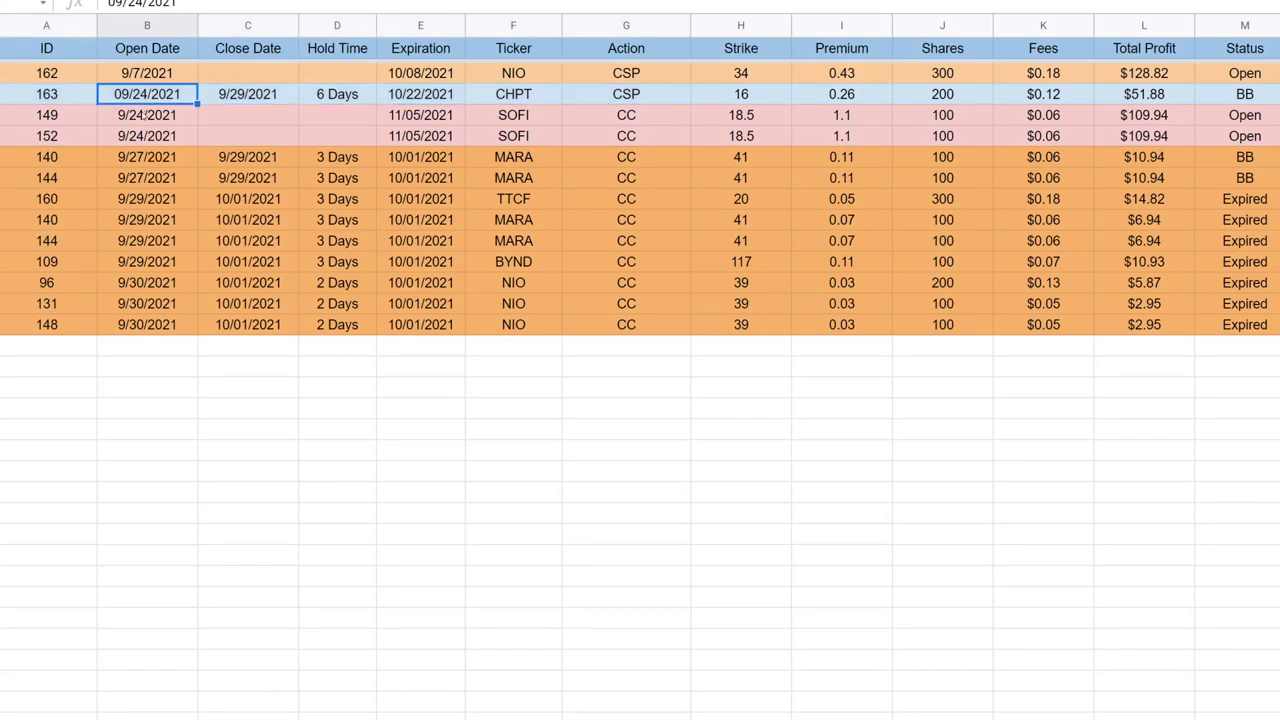
{"action": "left_click", "coordinate": [262, 97]}
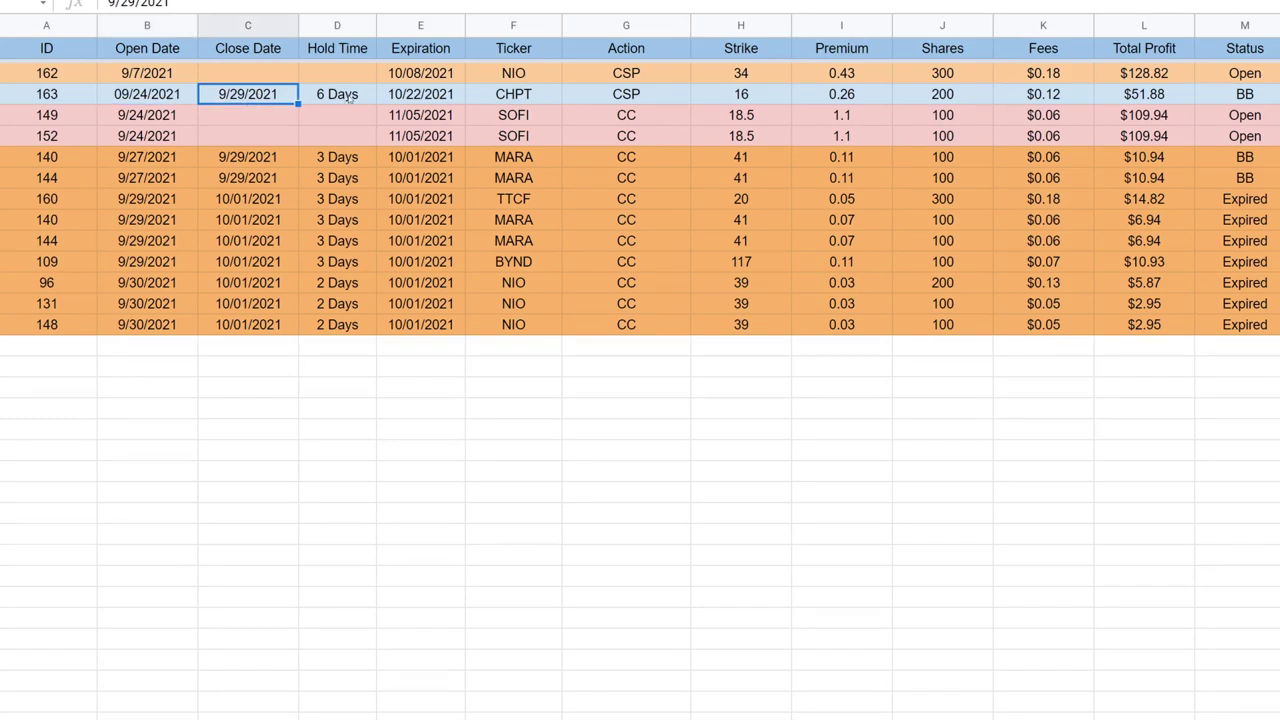
{"action": "left_click", "coordinate": [350, 98]}
{"action": "left_click", "coordinate": [230, 100], "text": "shift"}
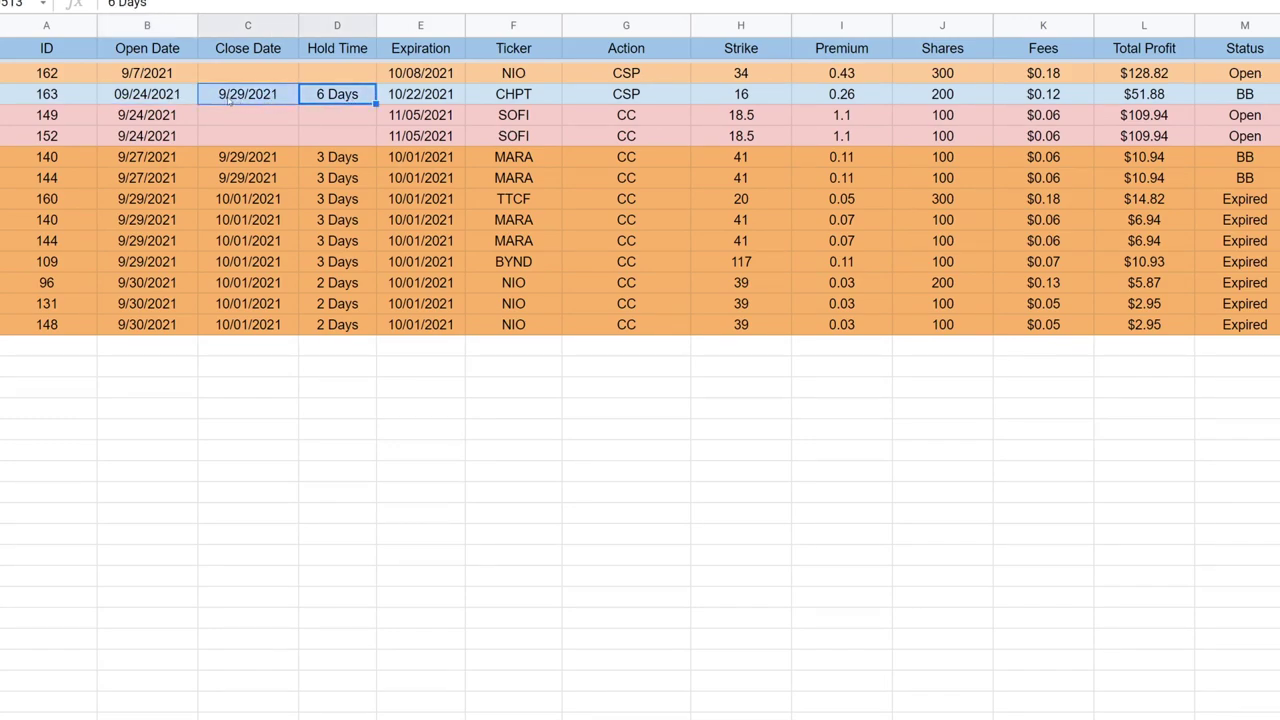
{"action": "left_click", "coordinate": [229, 98]}
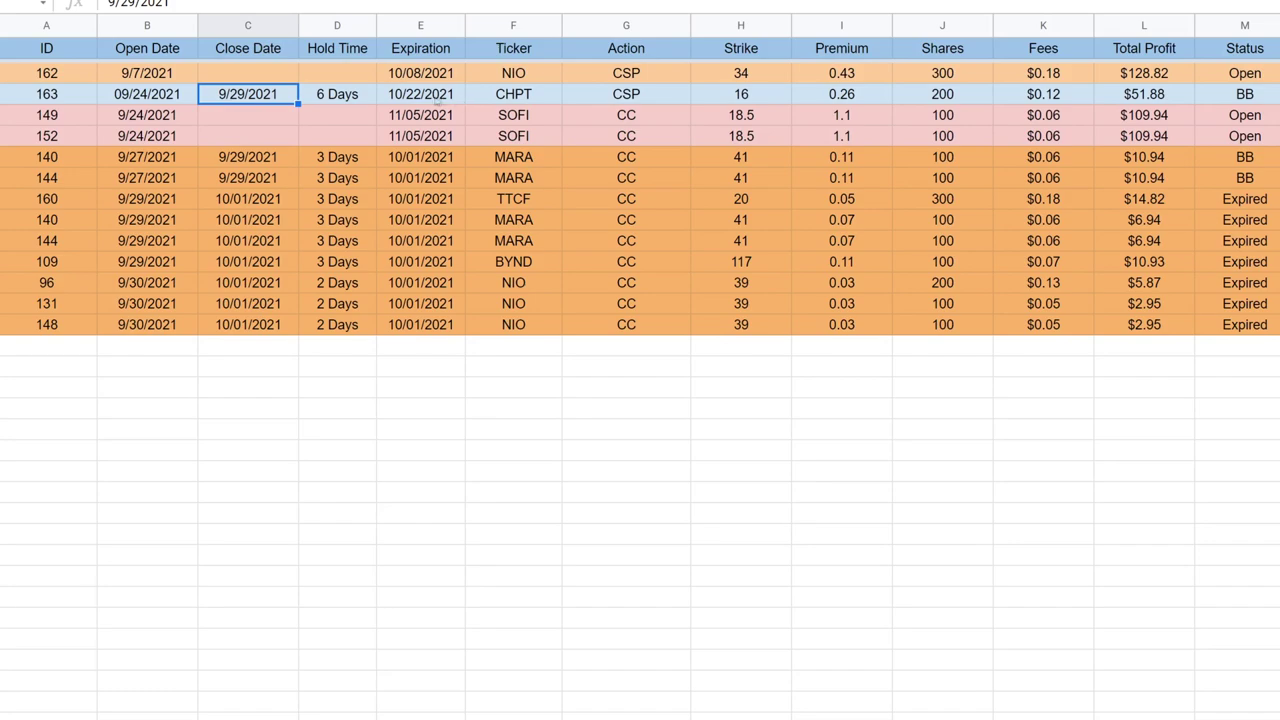
{"action": "left_click", "coordinate": [414, 100]}
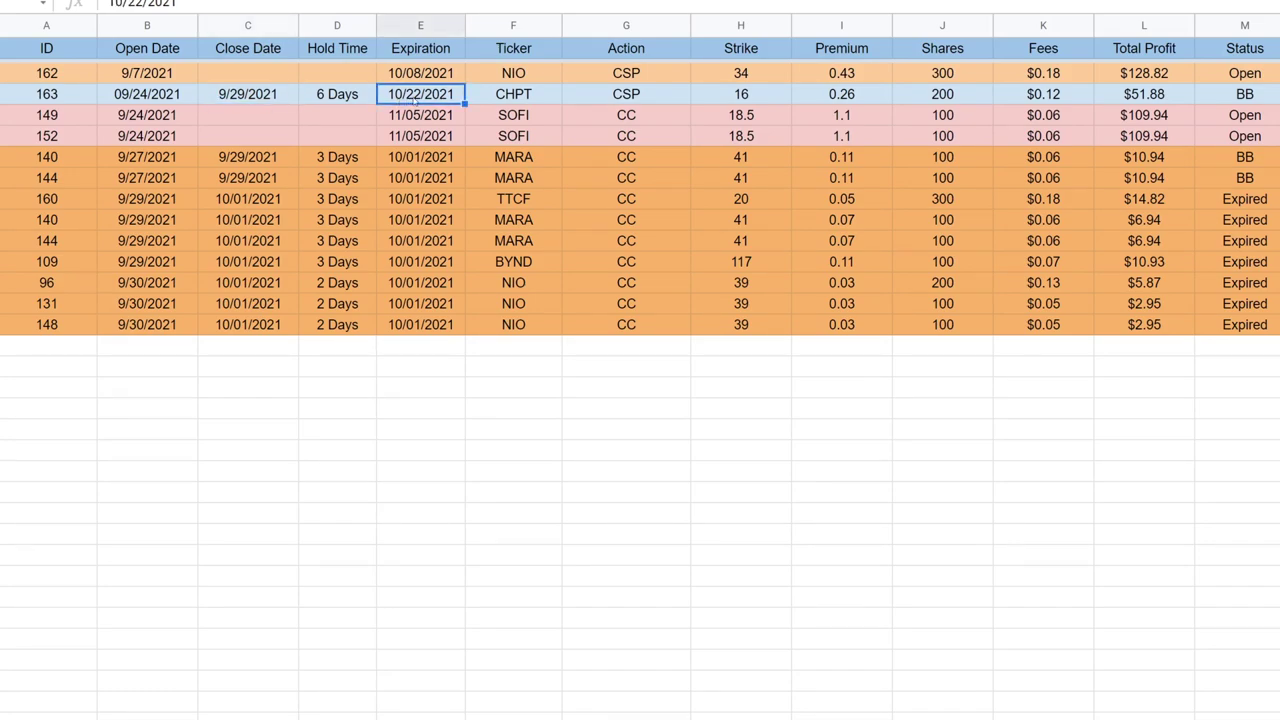
{"action": "left_click", "coordinate": [552, 100]}
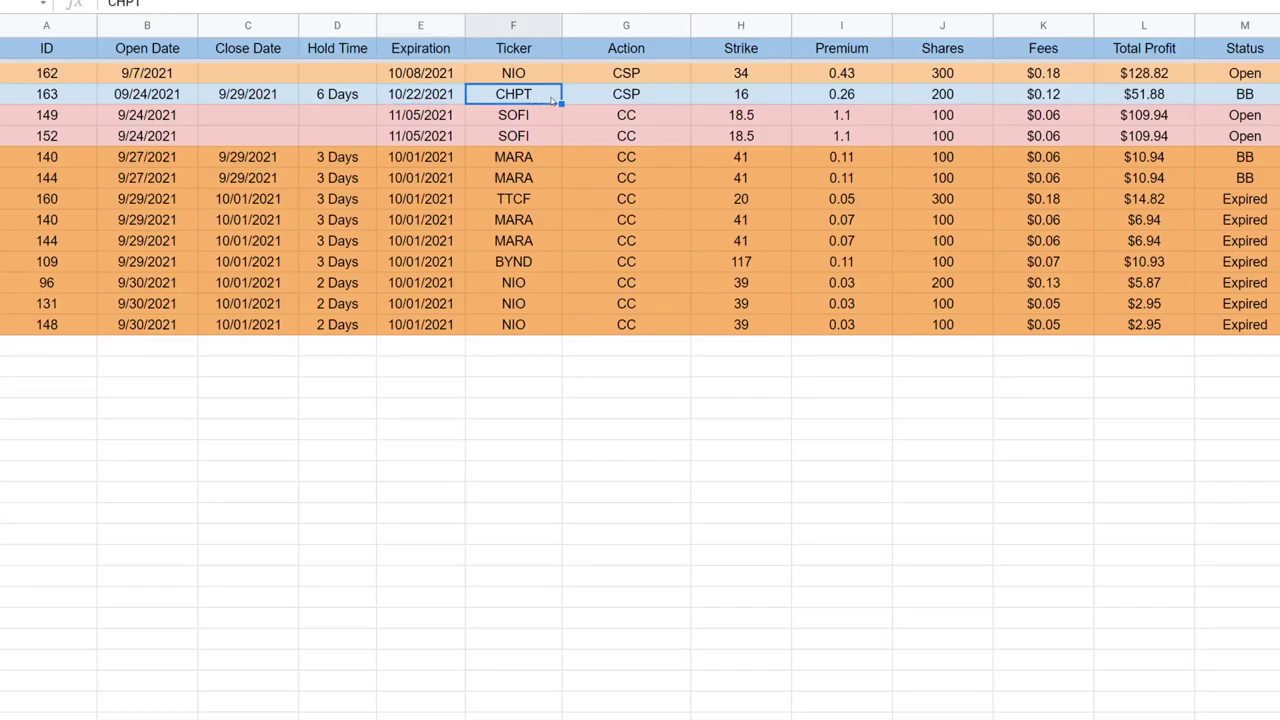
{"action": "left_click", "coordinate": [609, 99]}
{"action": "left_click", "coordinate": [758, 103]}
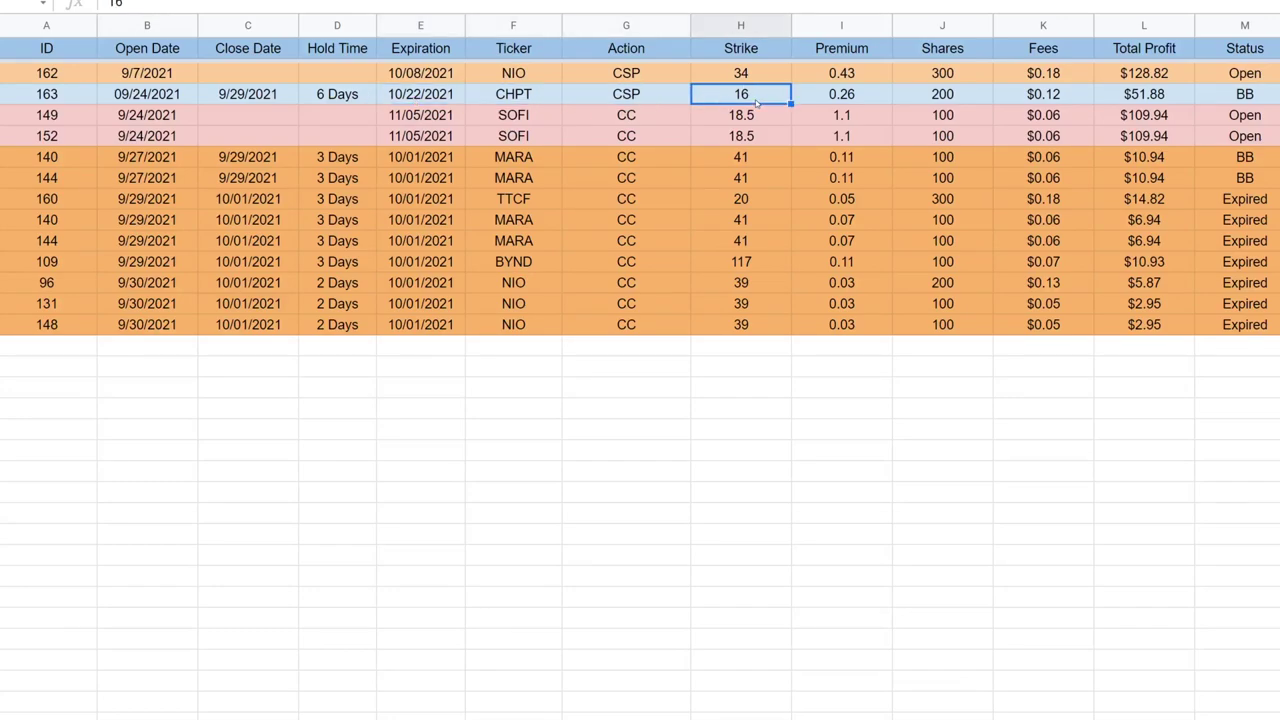
{"action": "left_click", "coordinate": [871, 99]}
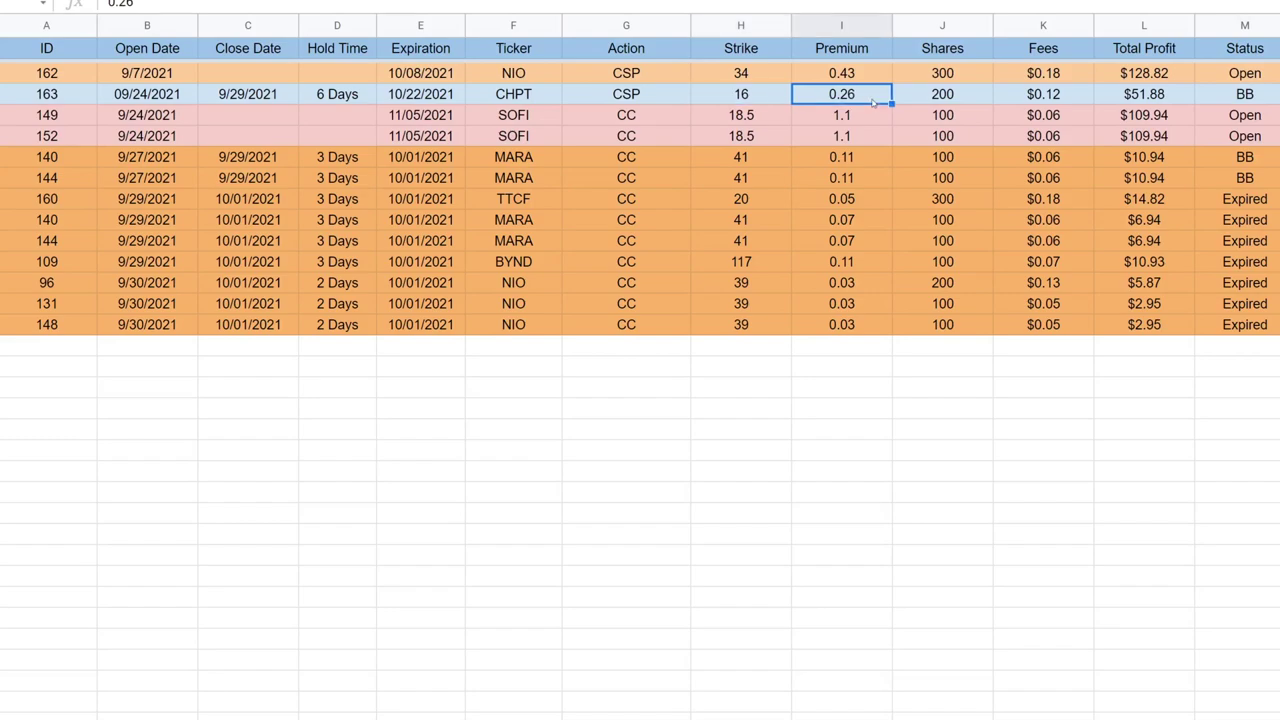
{"action": "left_click", "coordinate": [1141, 93]}
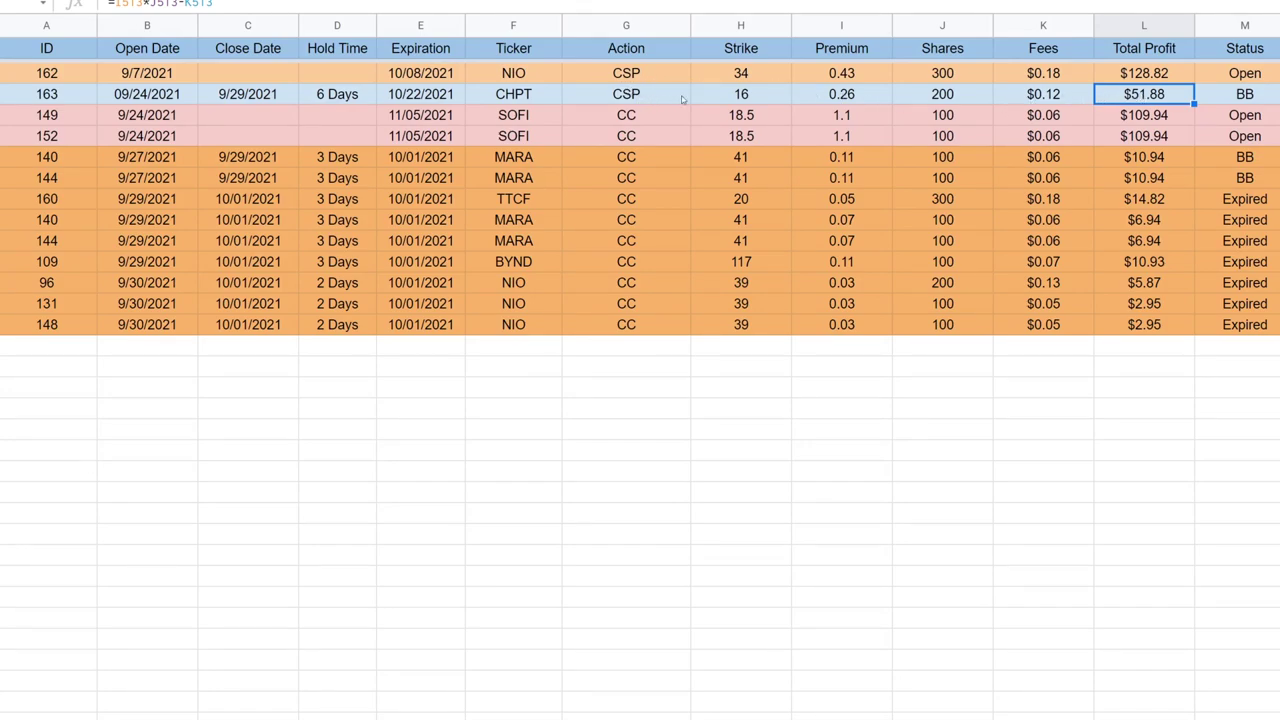
Check the hold time and expiration of CHPT trade 163 and its matching buyback row in the stock transactions sheet
{"action": "left_click", "coordinate": [331, 101]}
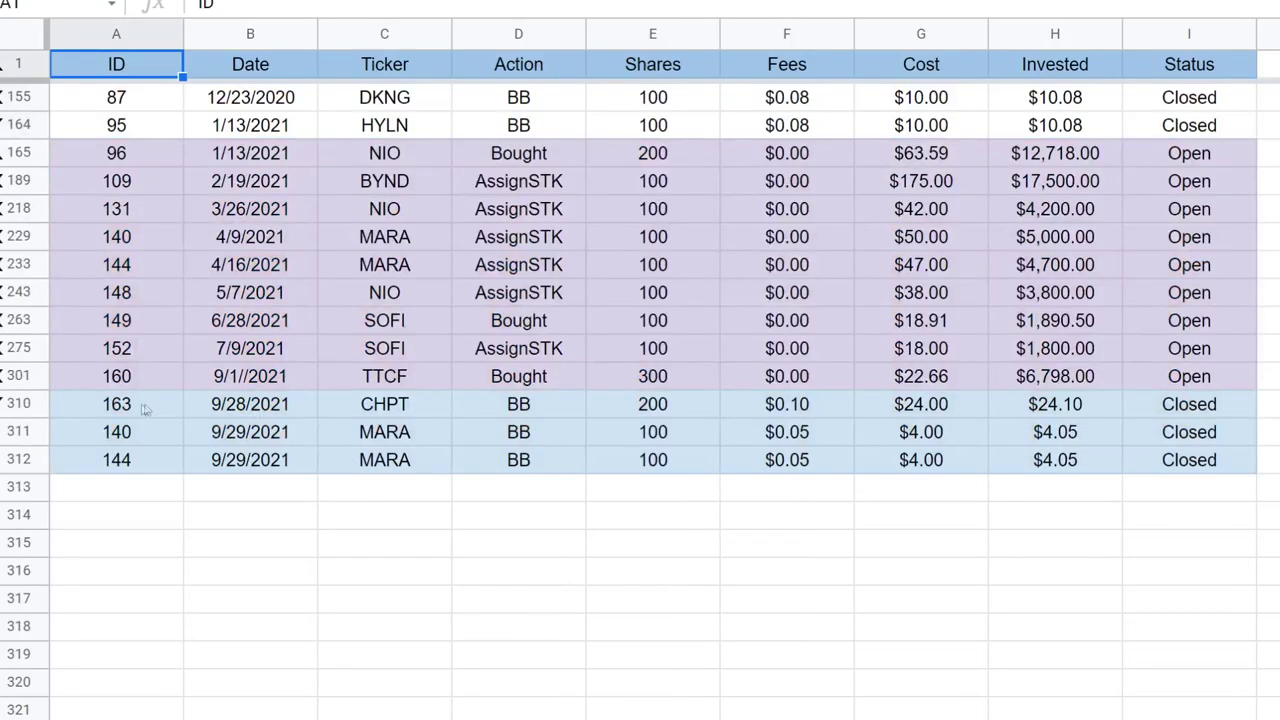
{"action": "left_click", "coordinate": [121, 410]}
{"action": "left_click_drag", "start_coordinate": [258, 410], "coordinate": [1057, 418]}
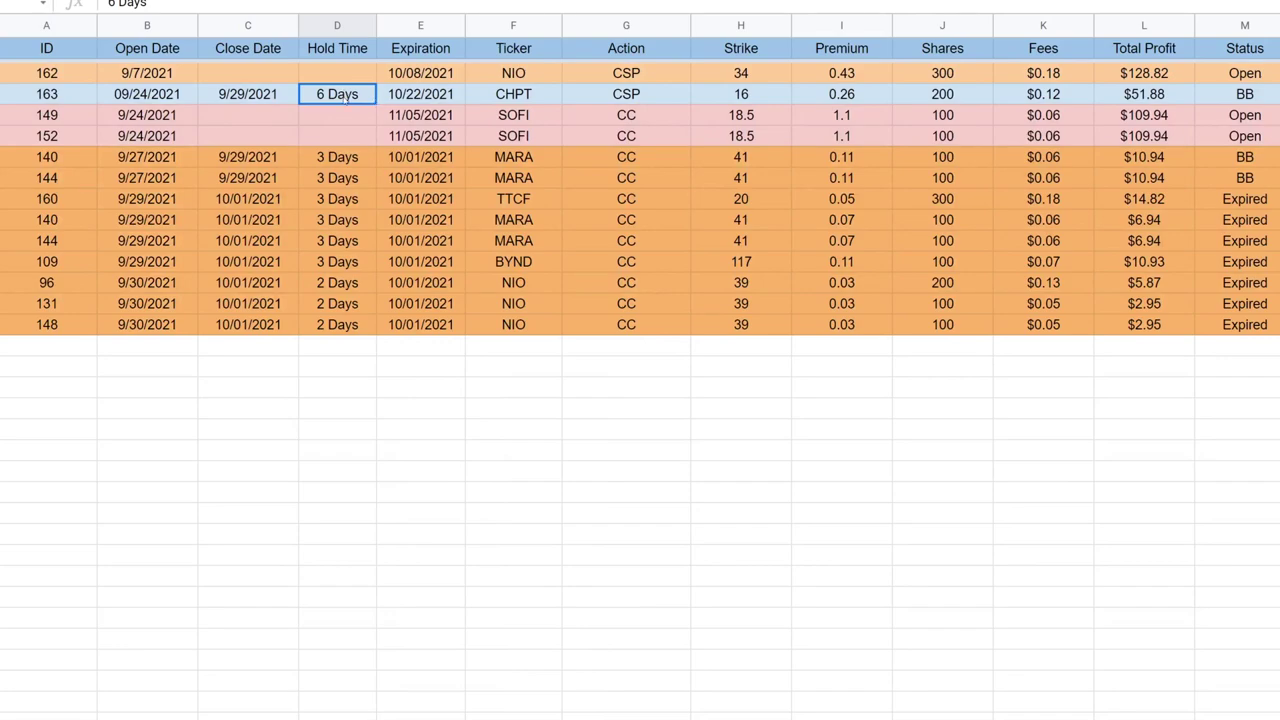
{"action": "left_click", "coordinate": [404, 100]}
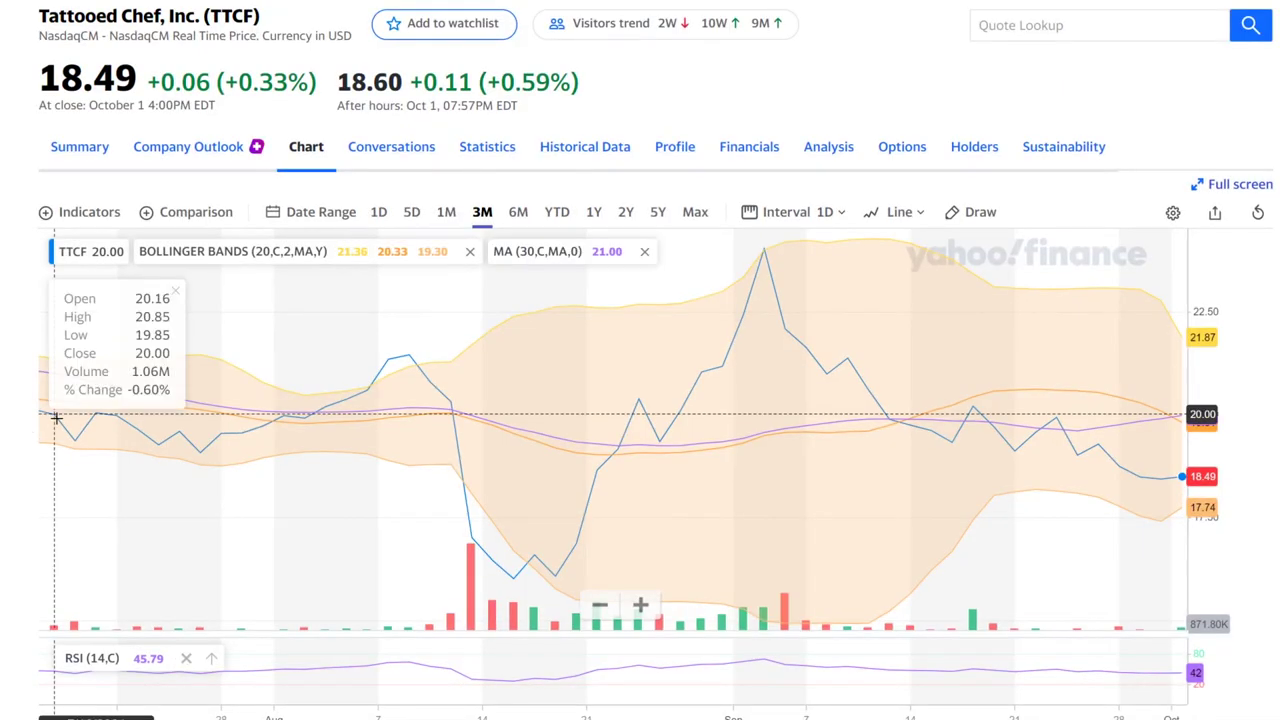
Switch to Yahoo Finance and examine Tattooed Chef's closing price alongside its three-month chart
{"action": "left_click_drag", "start_coordinate": [38, 90], "coordinate": [140, 90]}
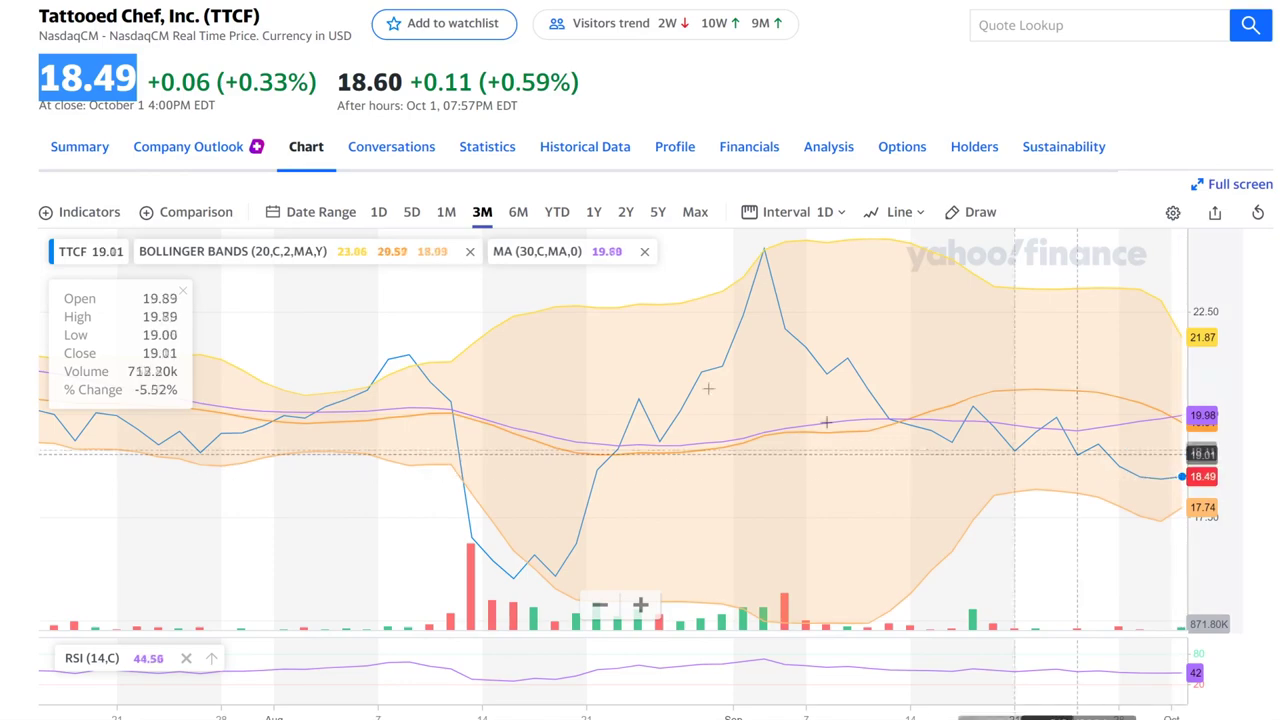
{"action": "left_click", "coordinate": [677, 97]}
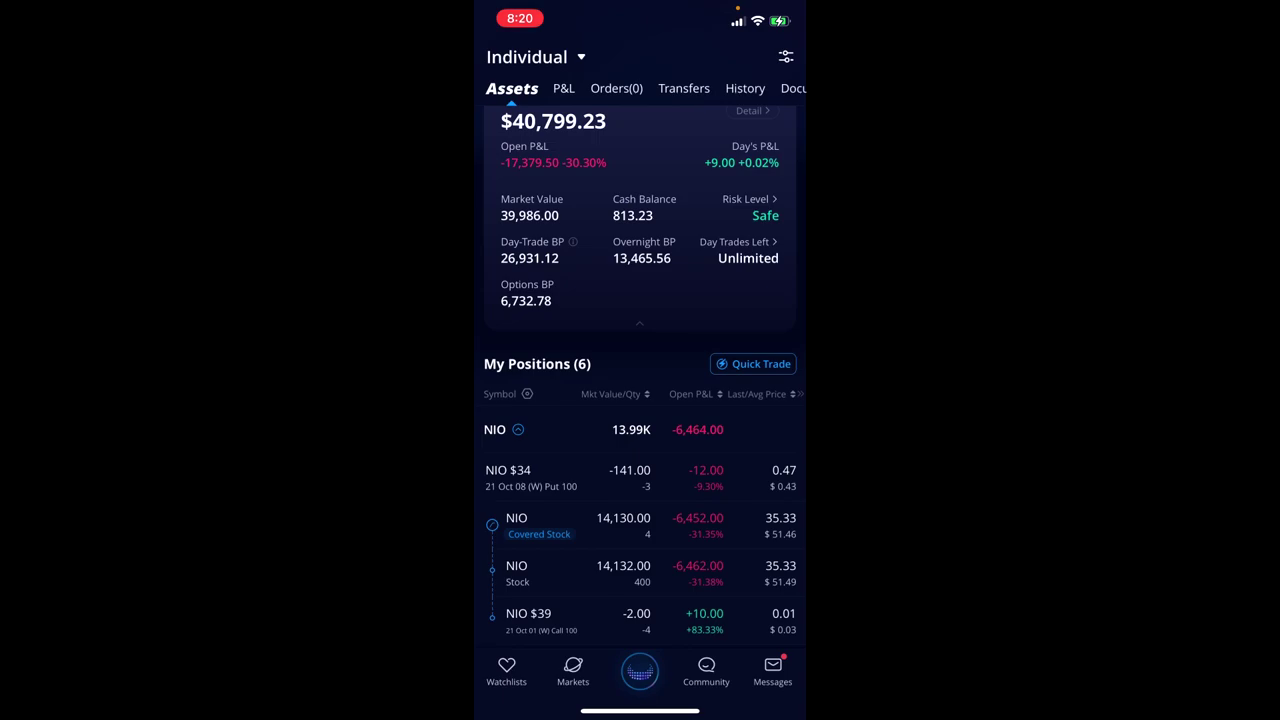
Switch to Webull, open TTCF from the Options watchlist and show its option expirations with the nearest one collapsed
{"action": "left_click", "coordinate": [506, 672]}
{"action": "scroll", "coordinate": [640, 376], "scroll_direction": "up", "scroll_amount": 3}
{"action": "scroll", "coordinate": [640, 380], "scroll_direction": "up", "scroll_amount": 3}
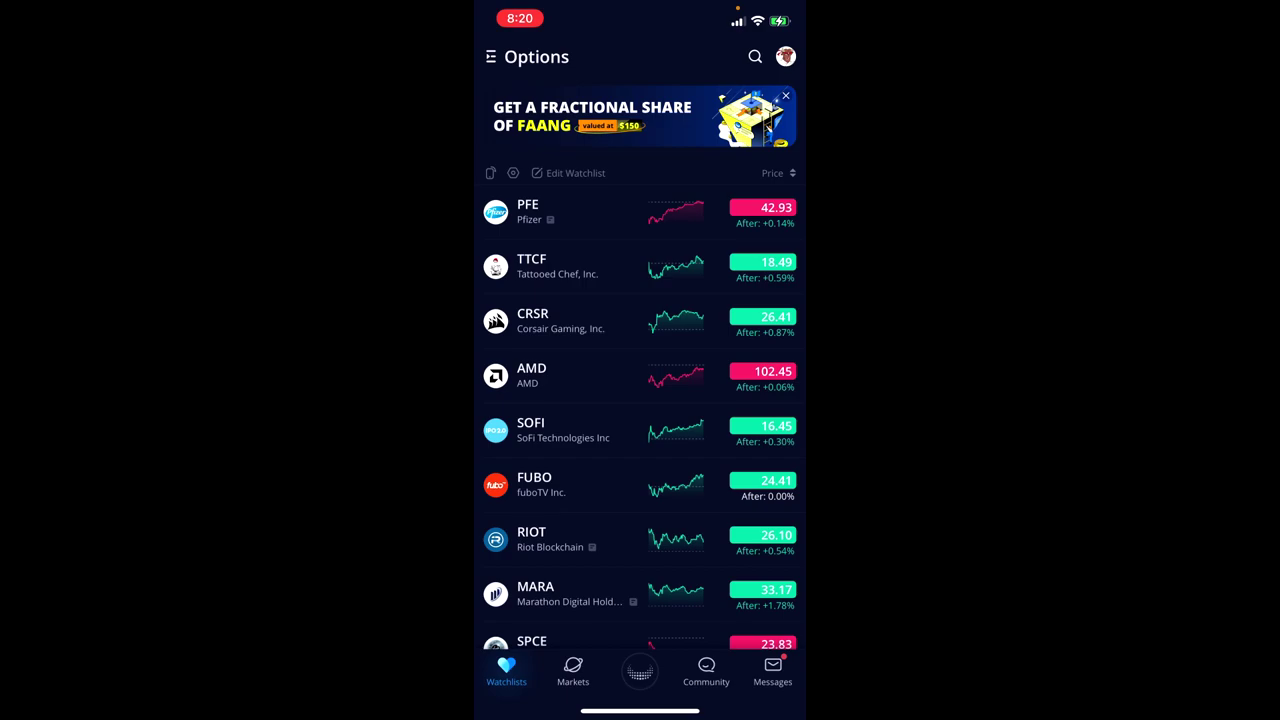
{"action": "left_click", "coordinate": [560, 266]}
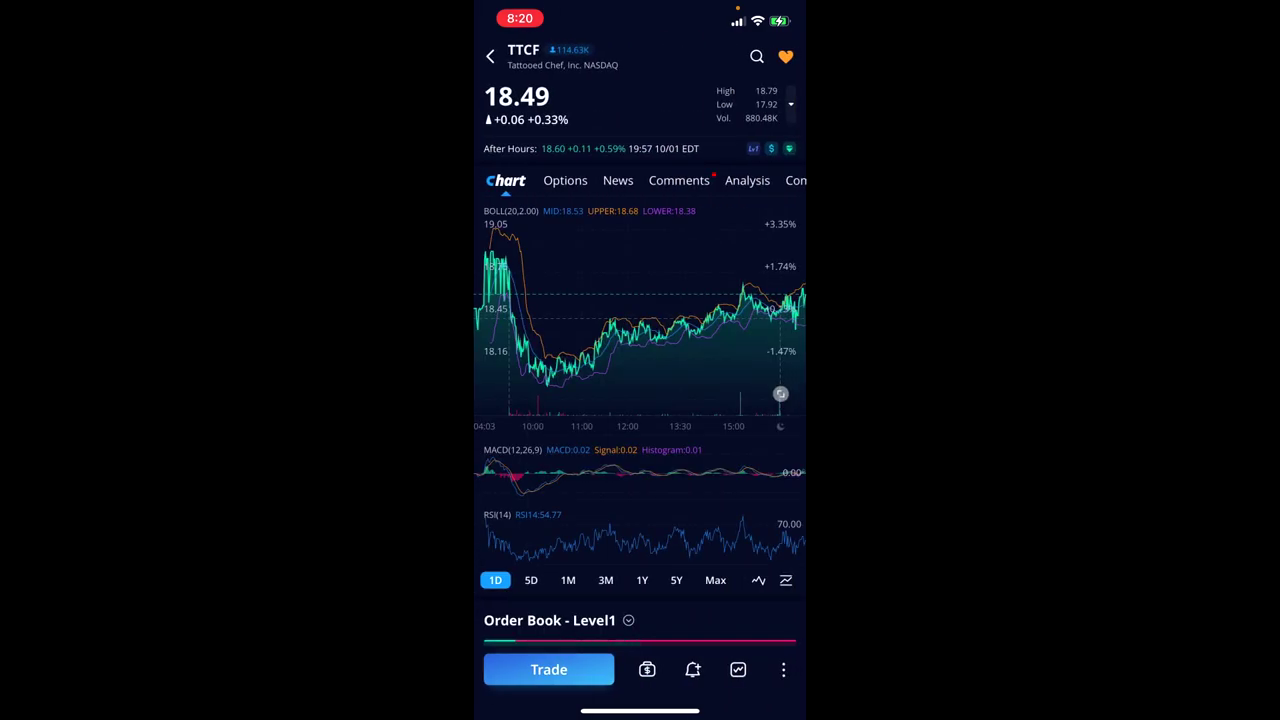
{"action": "left_click", "coordinate": [565, 180]}
{"action": "left_click", "coordinate": [789, 233]}
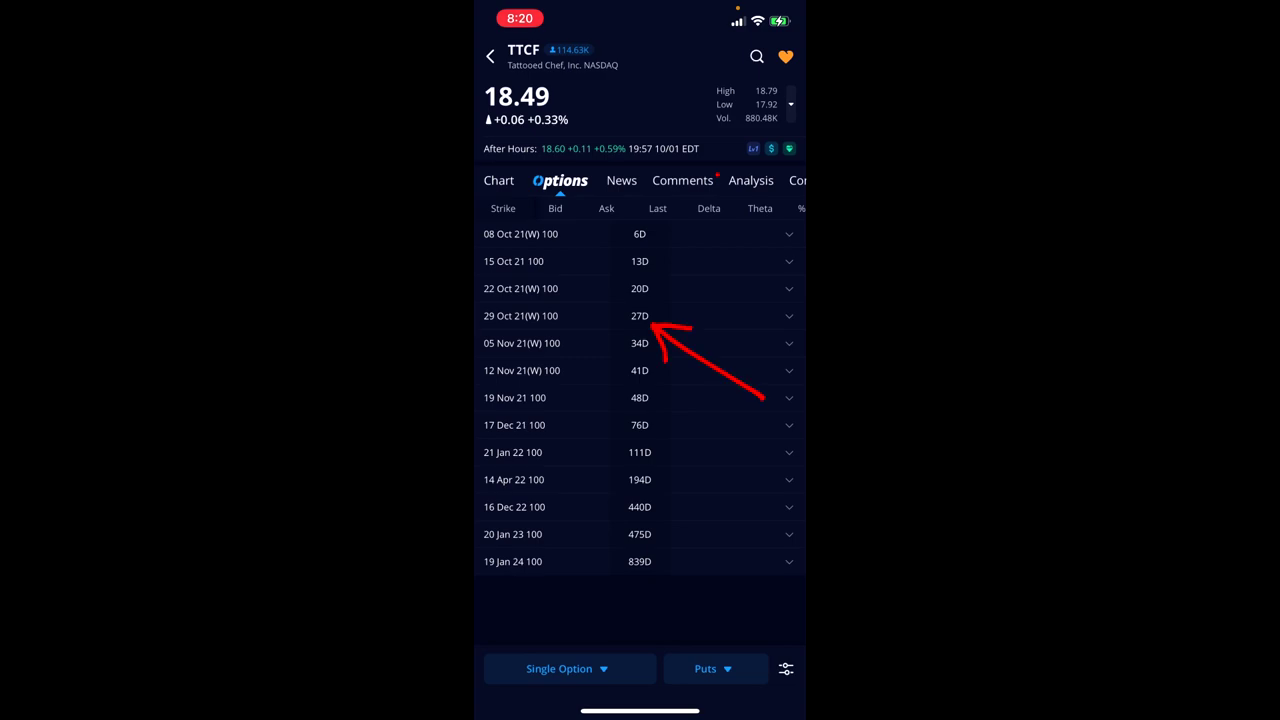
Examine the TTCF put strikes for the 29 Oct 21 expiration, collapse them and expand the 05 Nov 21 expiration
{"action": "left_click", "coordinate": [640, 315]}
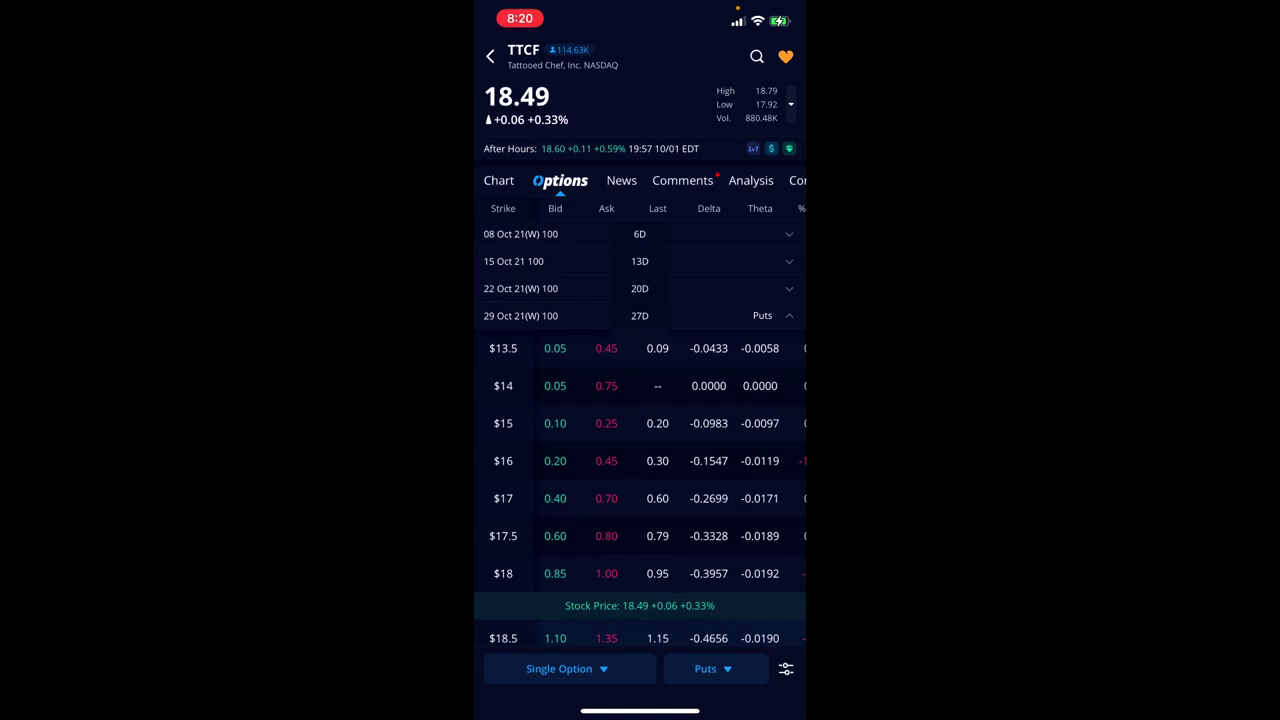
{"action": "scroll", "coordinate": [640, 400], "scroll_direction": "down", "scroll_amount": 1}
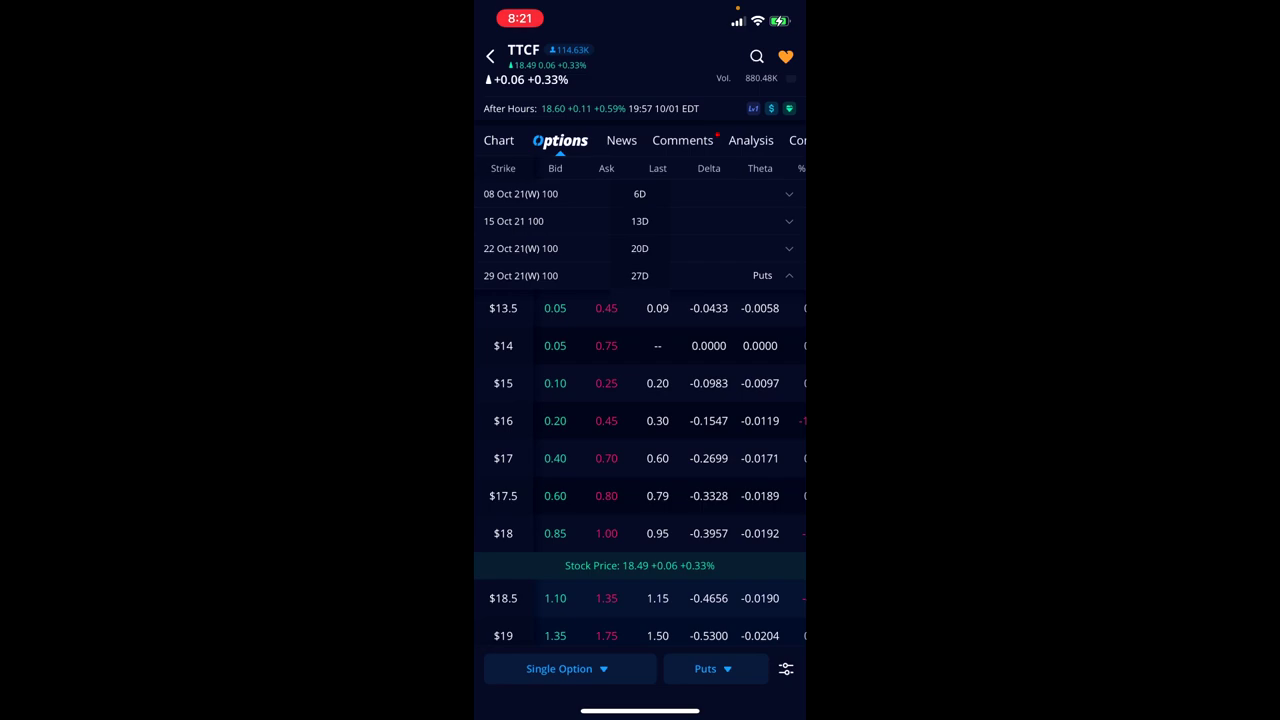
{"action": "left_click", "coordinate": [640, 275]}
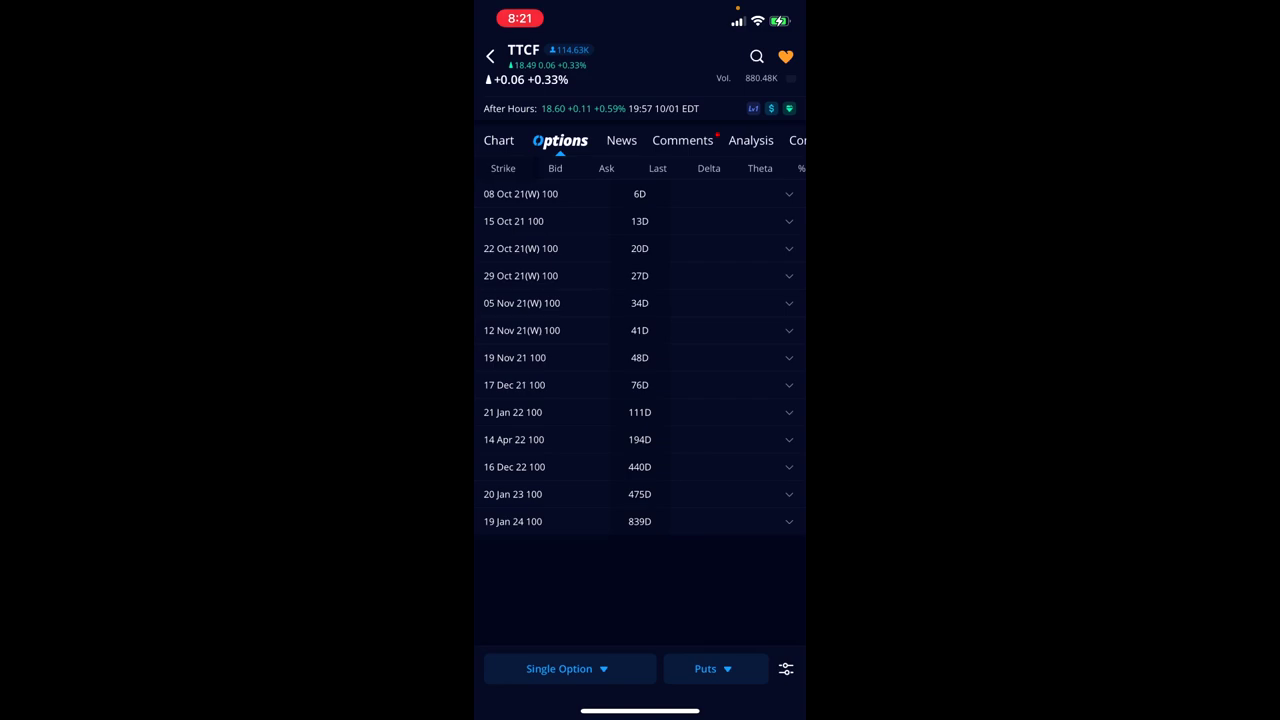
{"action": "left_click", "coordinate": [640, 302]}
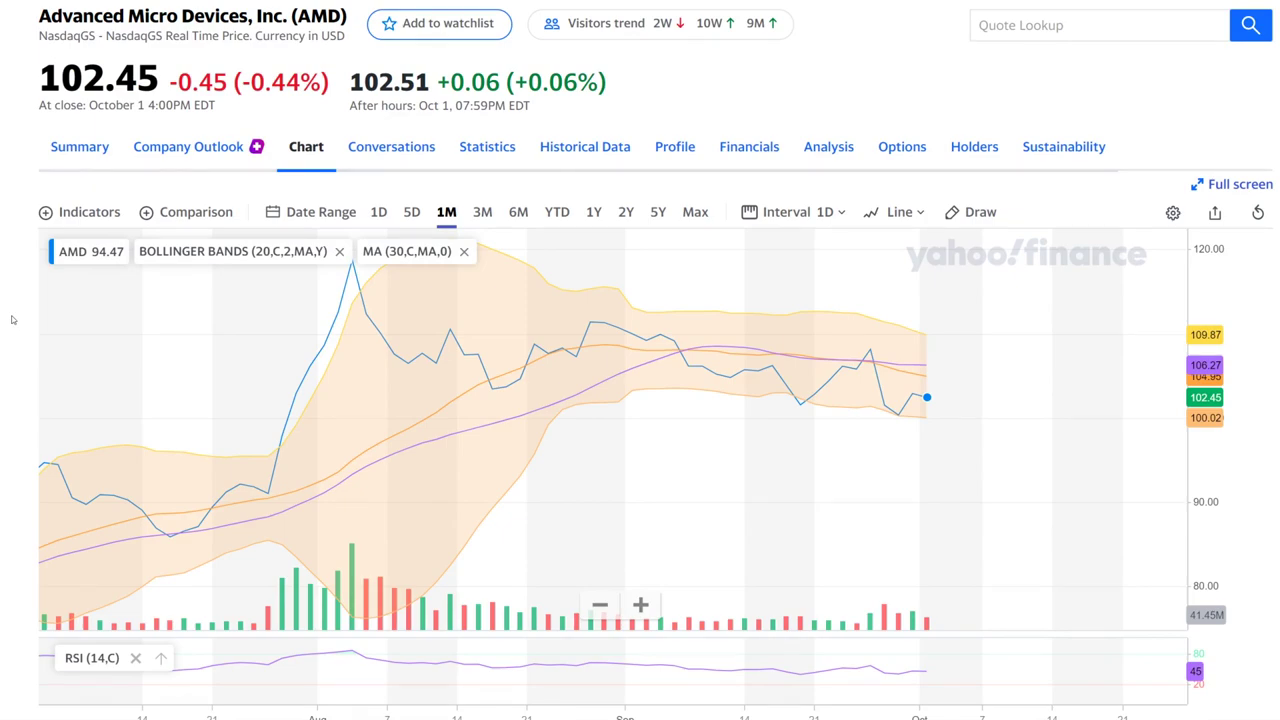
Switch to AMD's Yahoo Finance chart, highlight the closing price and set the chart range to 3M
{"action": "left_click_drag", "start_coordinate": [40, 78], "coordinate": [158, 78]}
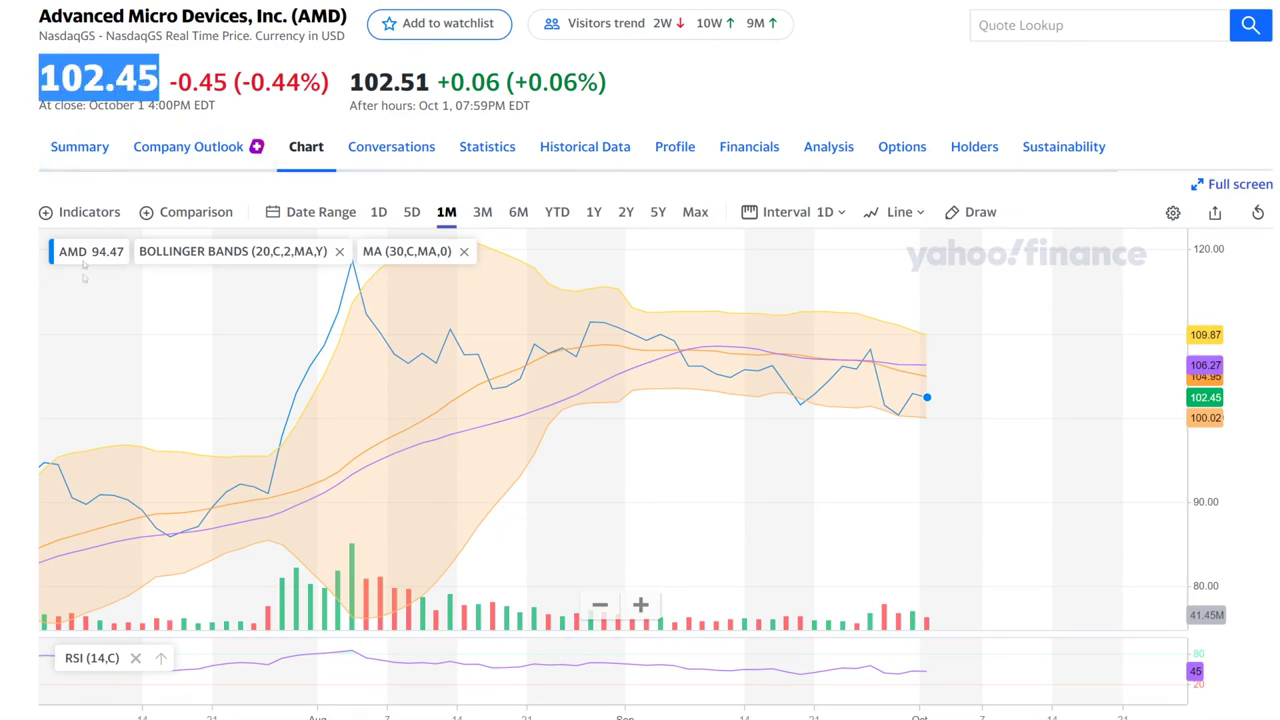
{"action": "left_click", "coordinate": [143, 357]}
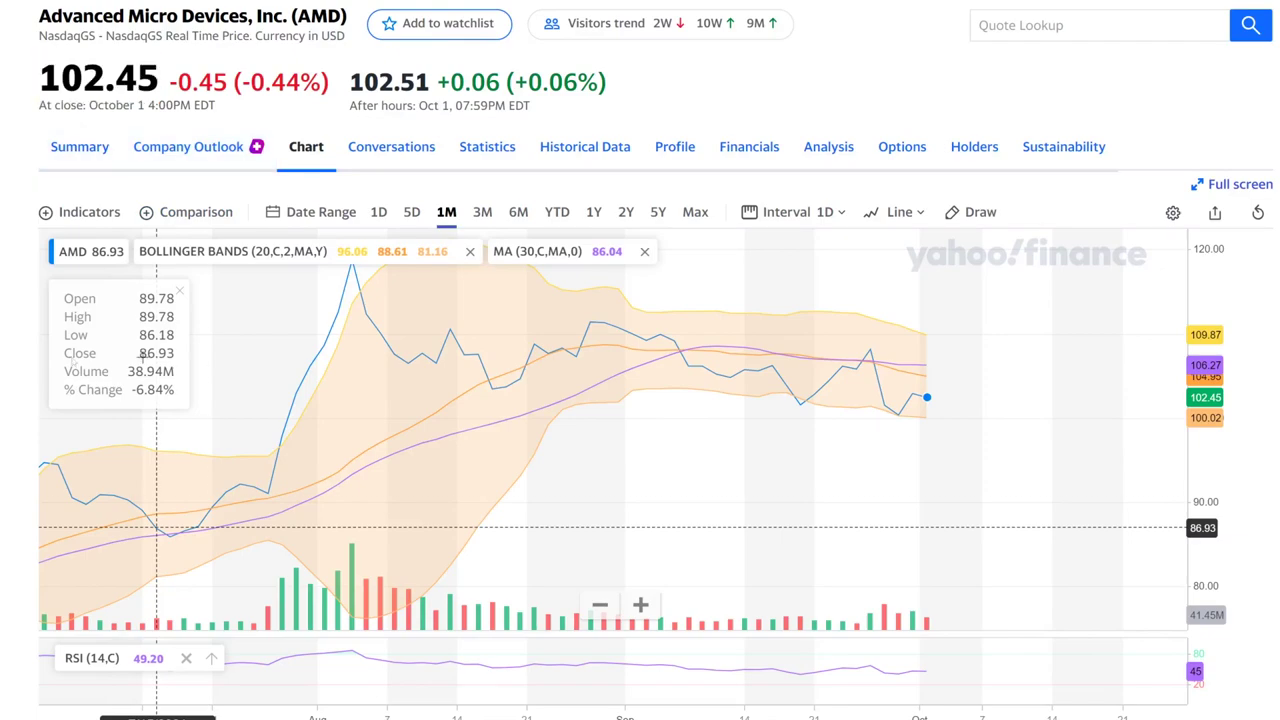
{"action": "left_click", "coordinate": [482, 214]}
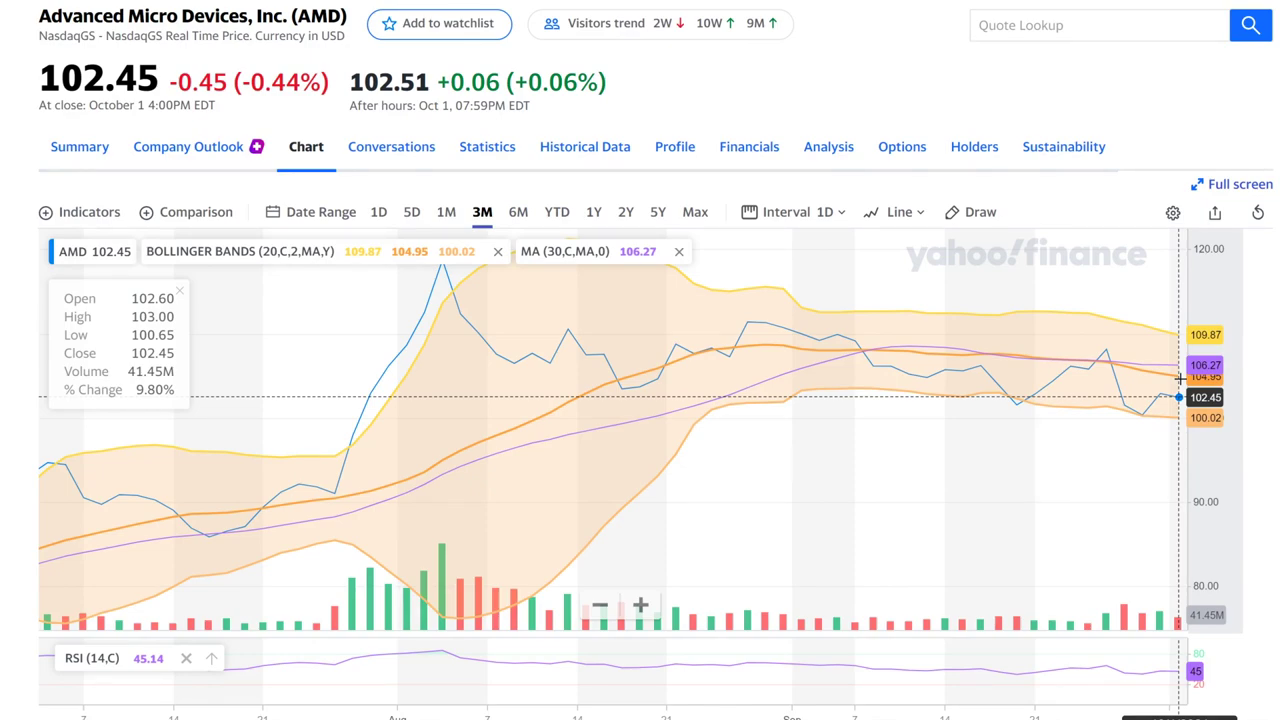
Examine AMD's most recent prices up close against the Bollinger Bands and the 30-day moving average
{"action": "scroll", "coordinate": [1180, 378], "scroll_direction": "up", "scroll_amount": 5}
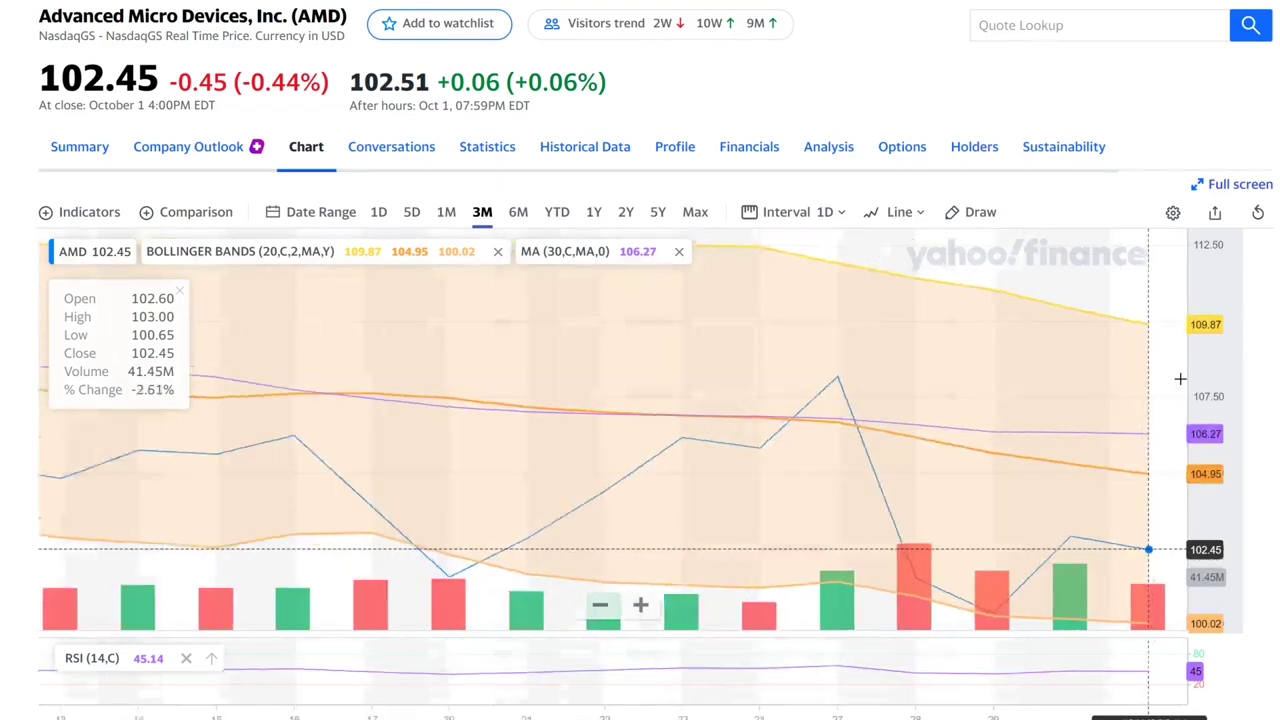
{"action": "scroll", "coordinate": [1060, 410], "scroll_direction": "up", "scroll_amount": 2}
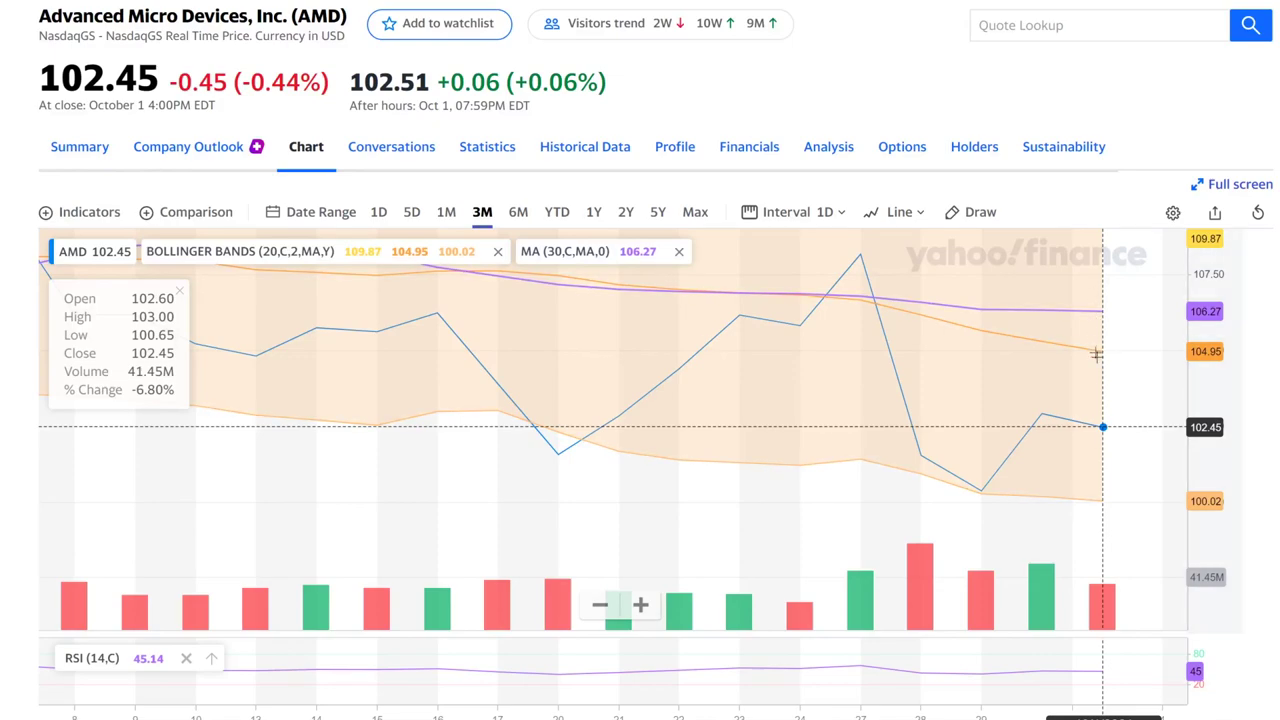
{"action": "scroll", "coordinate": [1086, 409], "scroll_direction": "down", "scroll_amount": 3}
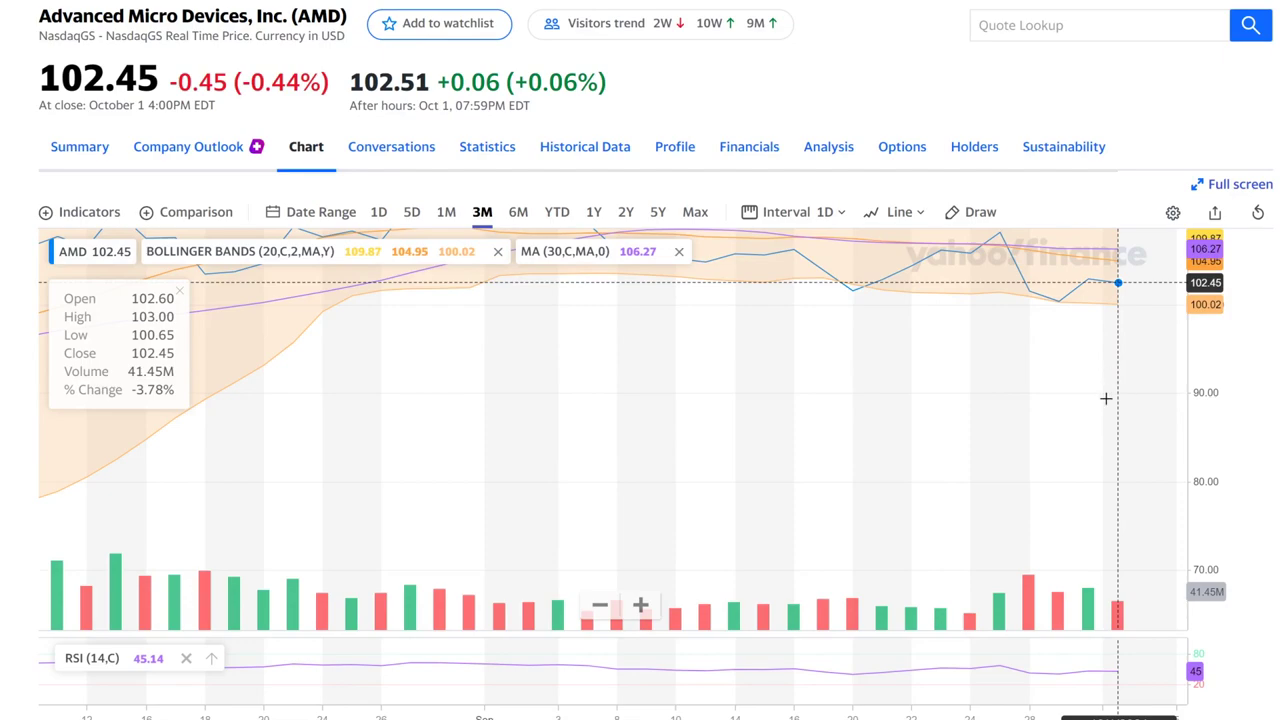
{"action": "scroll", "coordinate": [1106, 398], "scroll_direction": "up", "scroll_amount": 5}
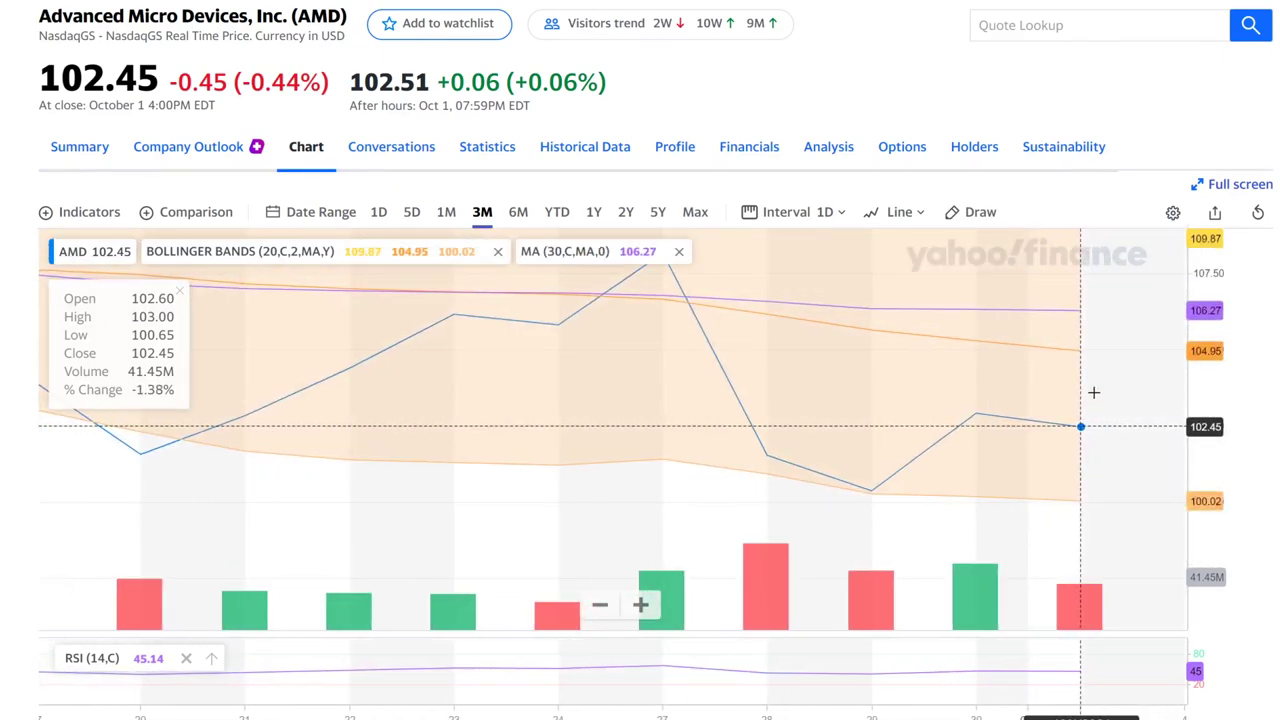
{"action": "left_click_drag", "start_coordinate": [1021, 343], "coordinate": [1063, 431]}
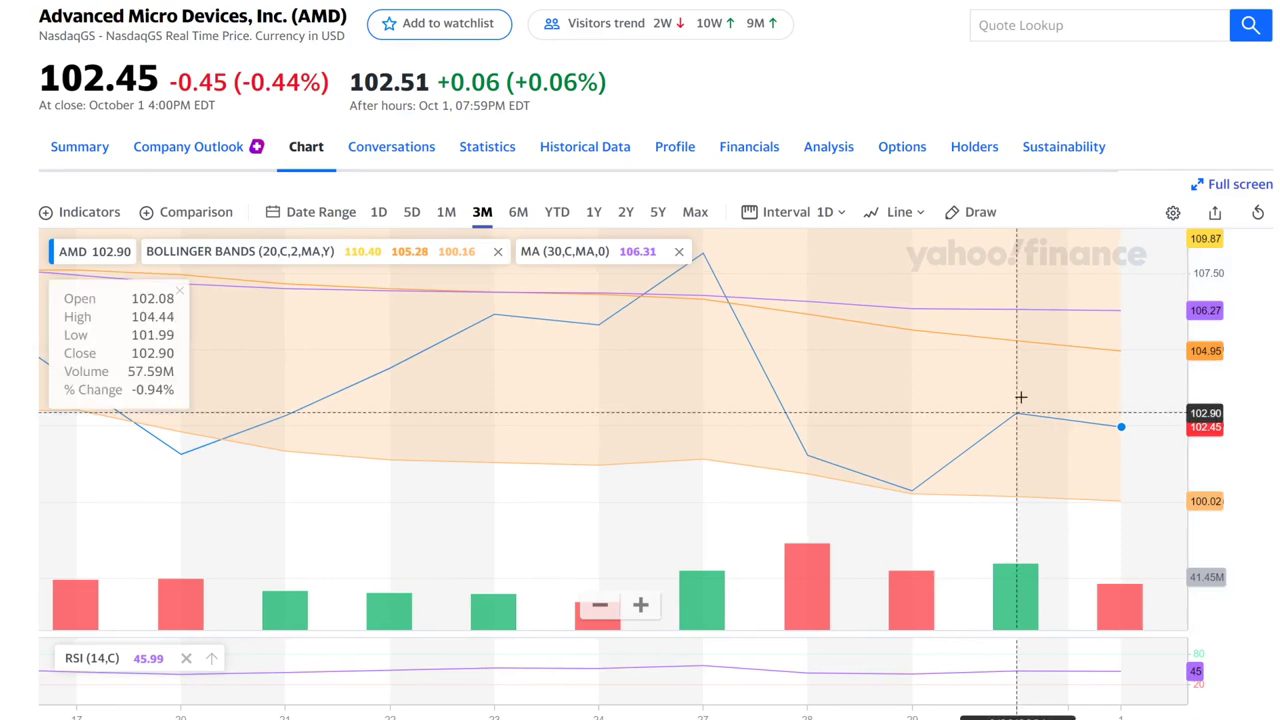
{"action": "scroll", "coordinate": [999, 390], "scroll_direction": "down", "scroll_amount": 2}
{"action": "scroll", "coordinate": [999, 390], "scroll_direction": "down", "scroll_amount": 3}
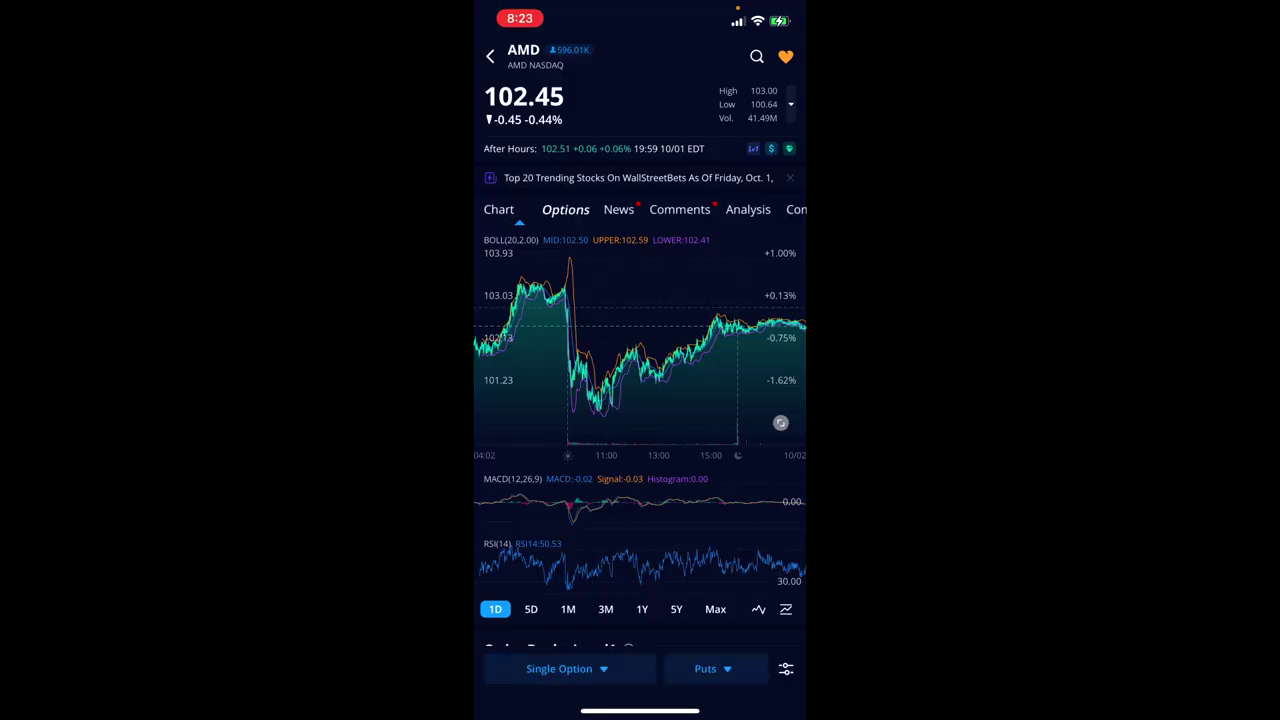
Switch to Webull, open AMD's options chain, collapse the 08 Oct 21 expiration and expand the 15 Oct 21 puts
{"action": "left_click", "coordinate": [560, 209]}
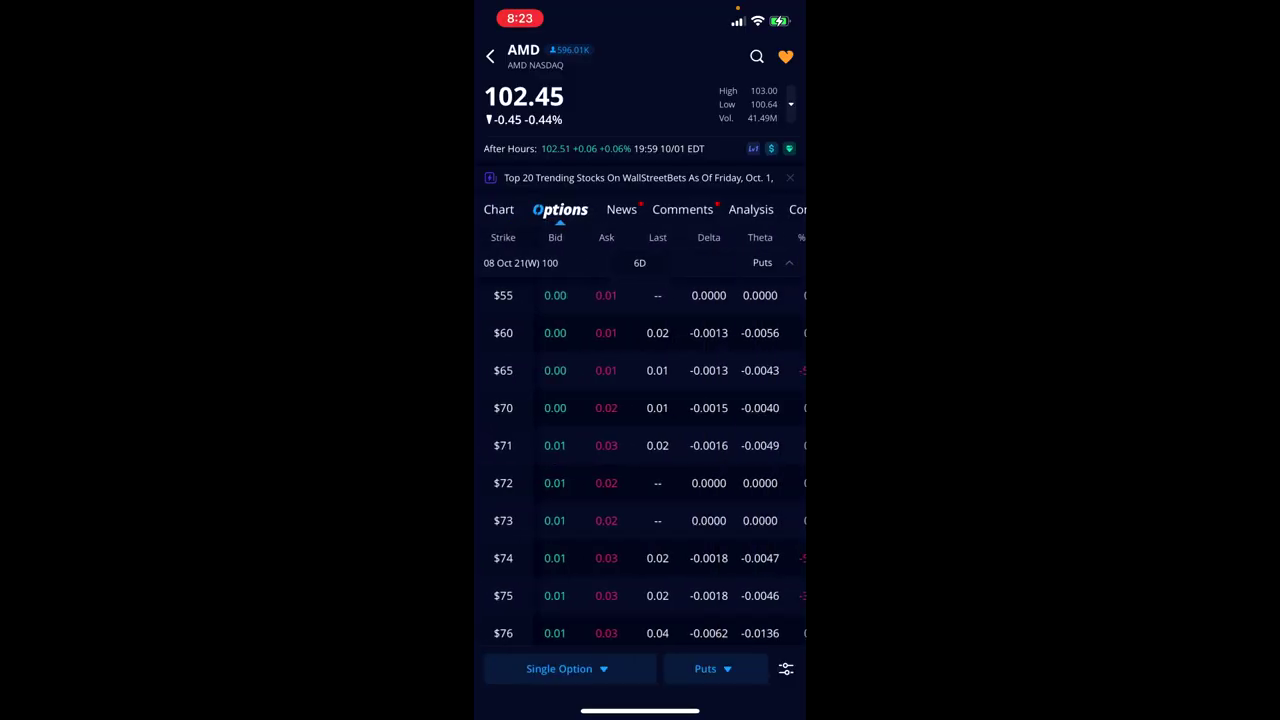
{"action": "left_click", "coordinate": [640, 262]}
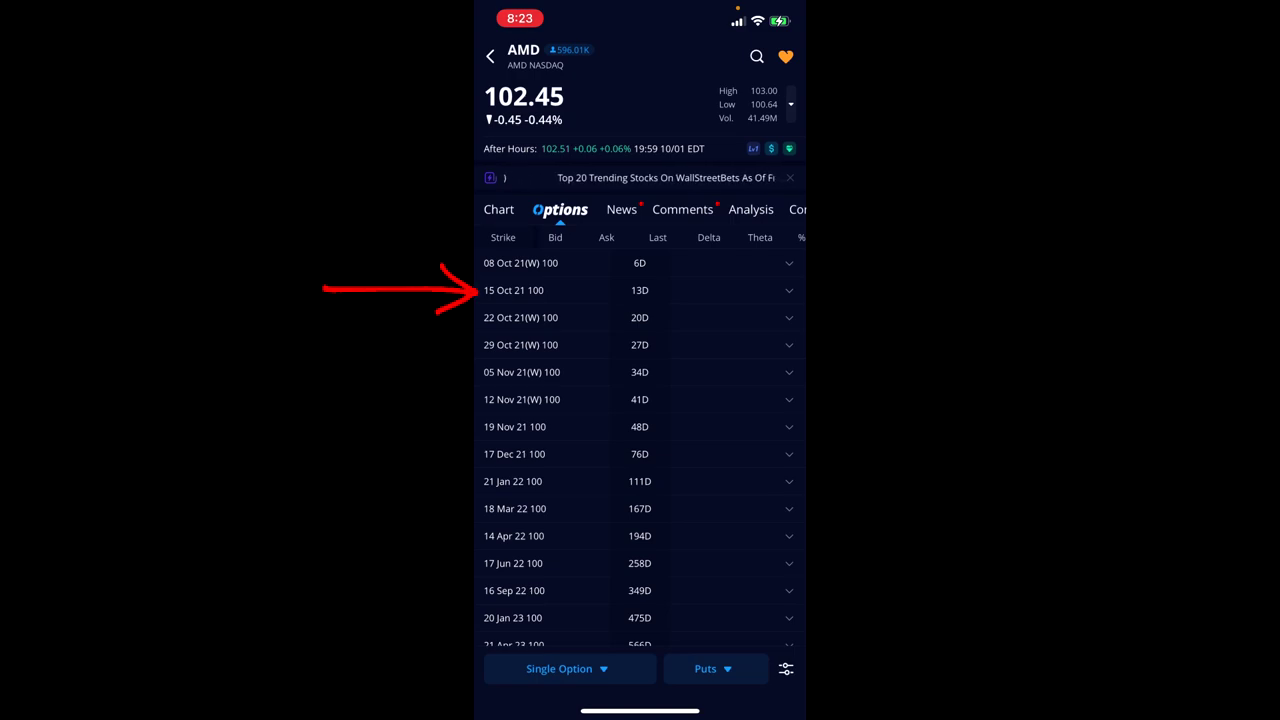
{"action": "left_click", "coordinate": [513, 290]}
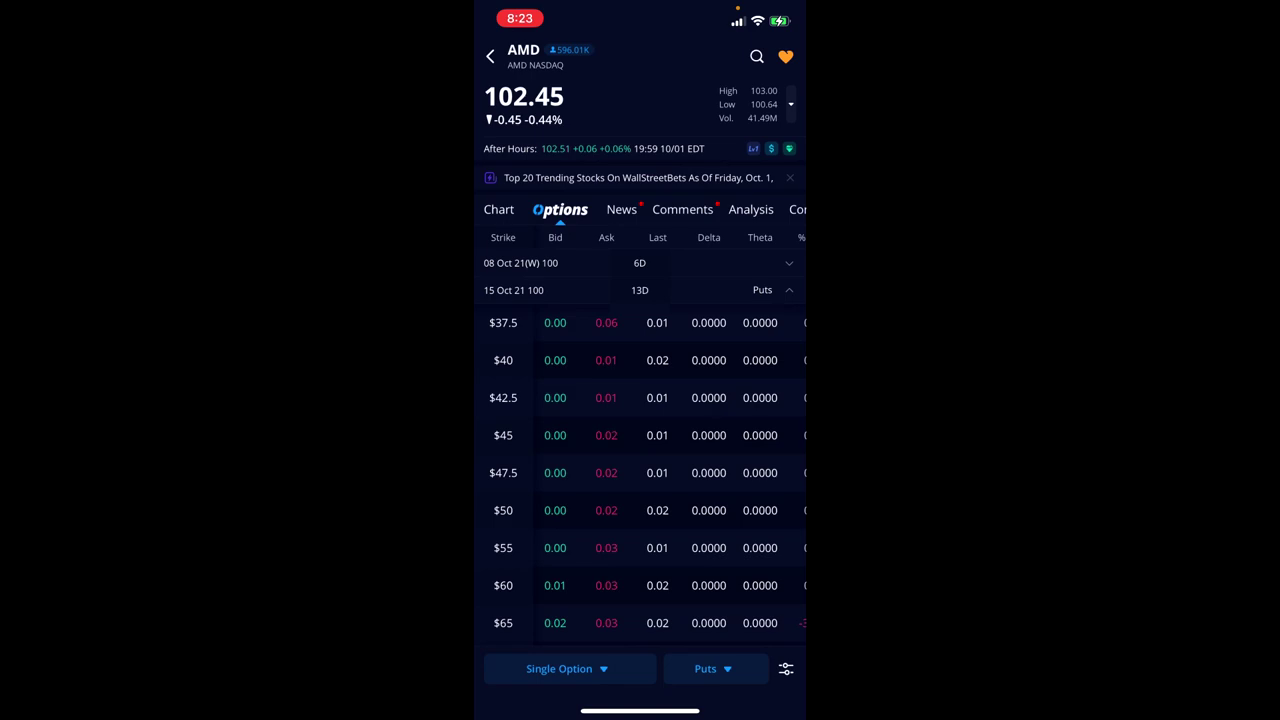
Examine AMD's put strikes up to $100 for the 15 Oct 21 expiration, comparing premiums and deltas around the $95 strike
{"action": "scroll", "coordinate": [640, 450], "scroll_direction": "down", "scroll_amount": 10}
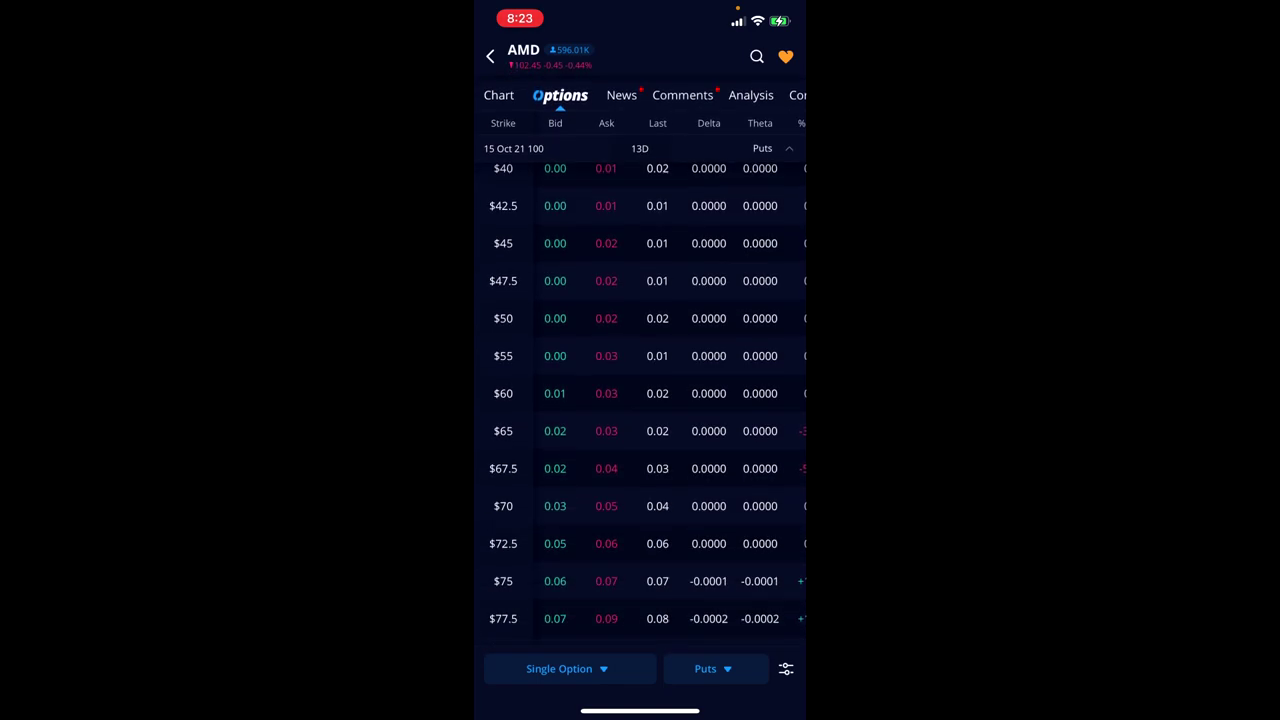
{"action": "scroll", "coordinate": [640, 400], "scroll_direction": "down", "scroll_amount": 5}
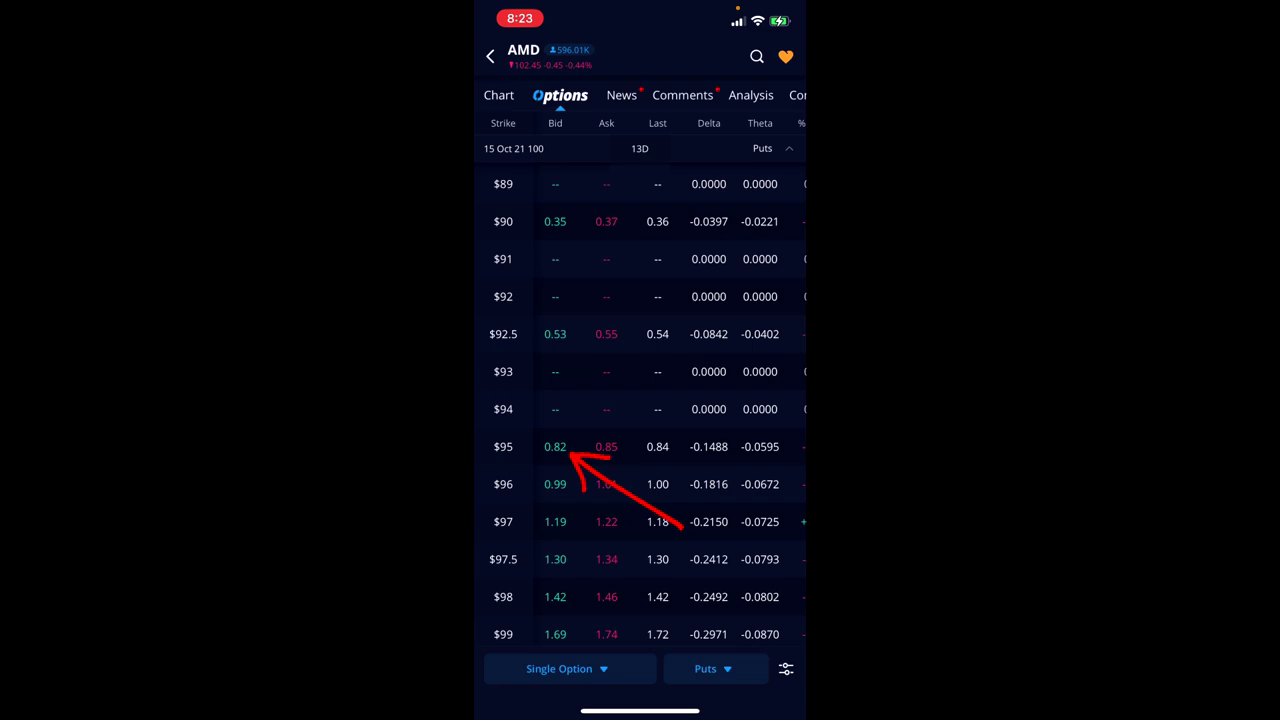
{"action": "scroll", "coordinate": [640, 400], "scroll_direction": "down", "scroll_amount": 1}
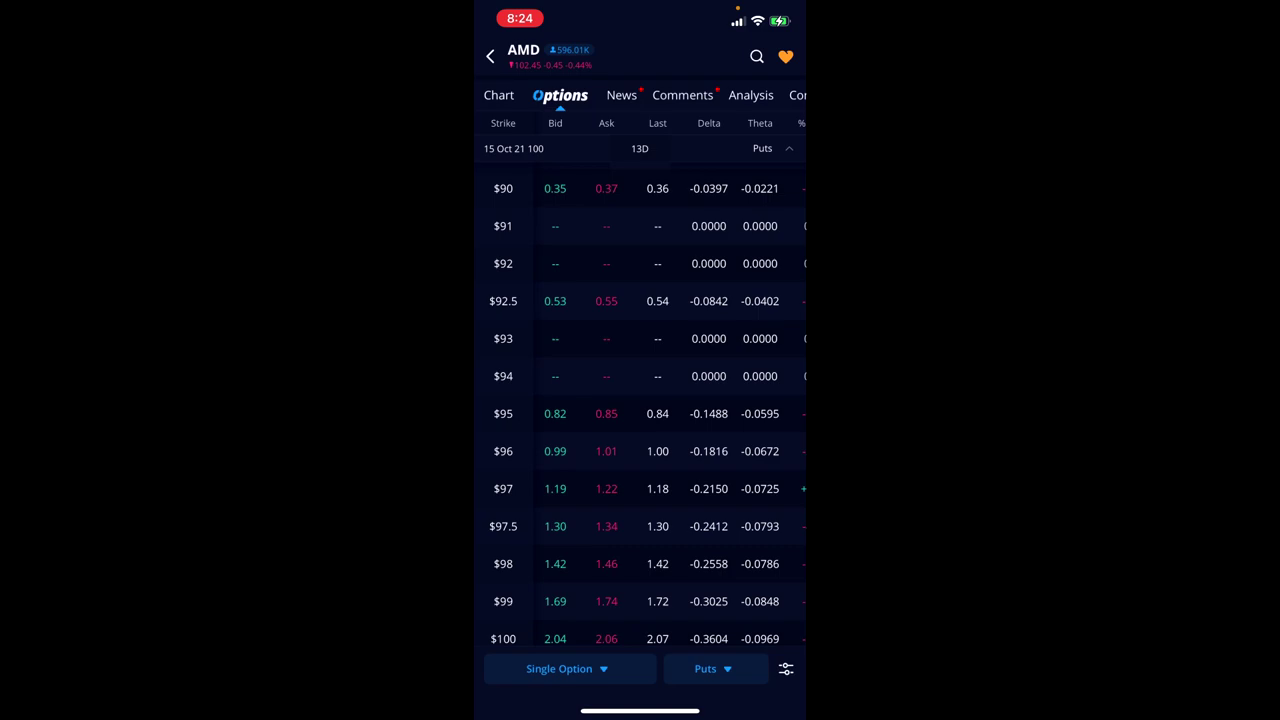
{"action": "scroll", "coordinate": [640, 410], "scroll_direction": "down", "scroll_amount": 1}
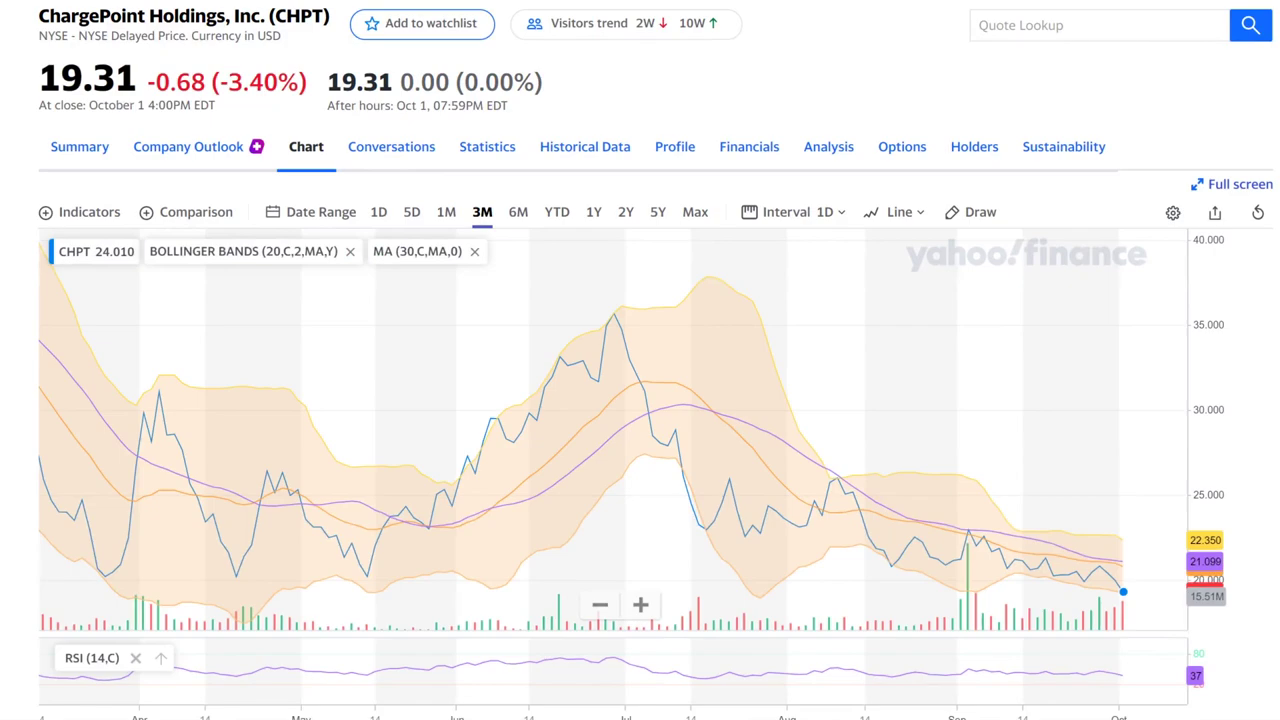
Switch to CHPT's Yahoo Finance chart, highlight the closing price and set the chart range to 1M
{"action": "left_click_drag", "start_coordinate": [37, 80], "coordinate": [86, 84]}
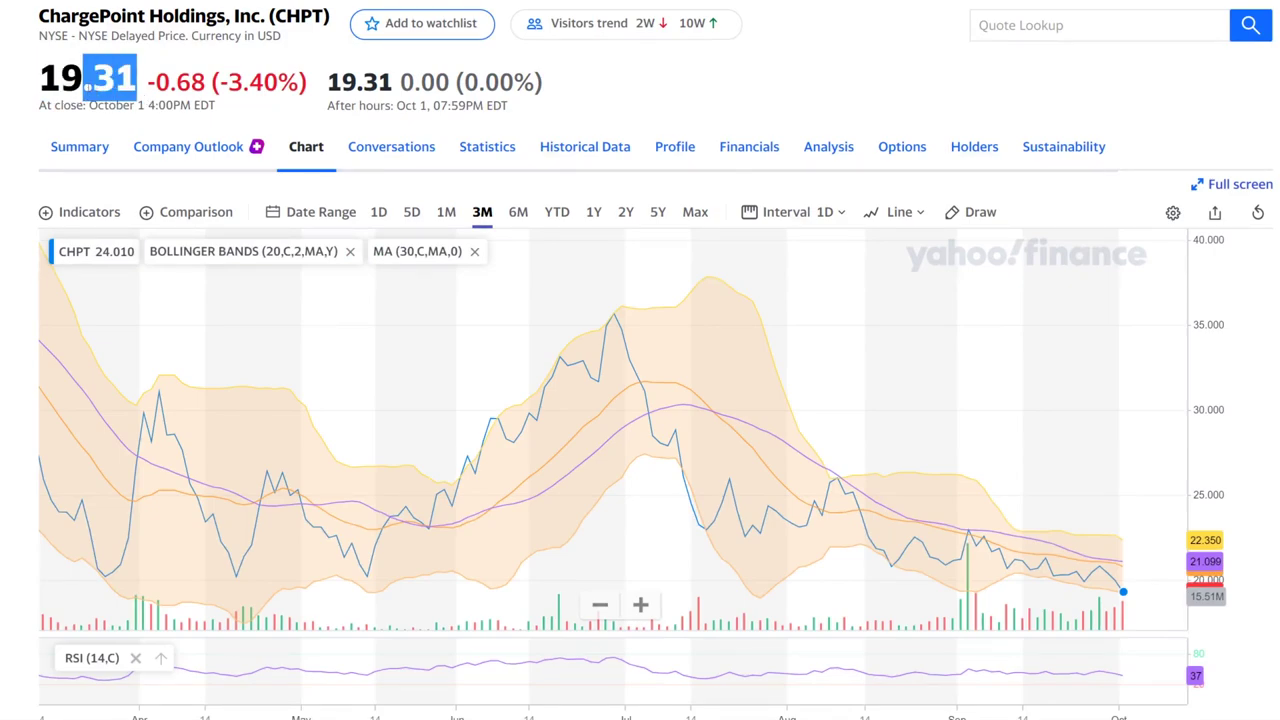
{"action": "left_click", "coordinate": [445, 214]}
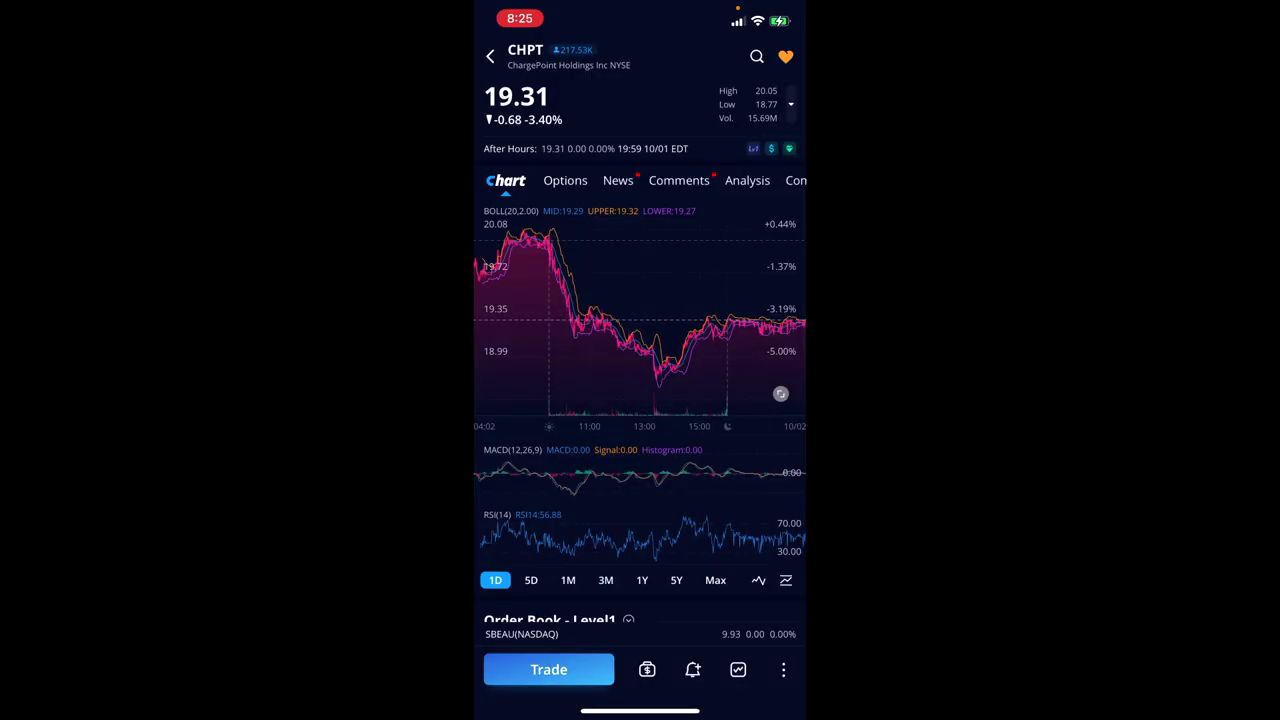
Switch to Webull, open CHPT's options chain, collapse the 08 Oct 21 expiration and expand the 29 Oct 21 puts
{"action": "left_click", "coordinate": [565, 180]}
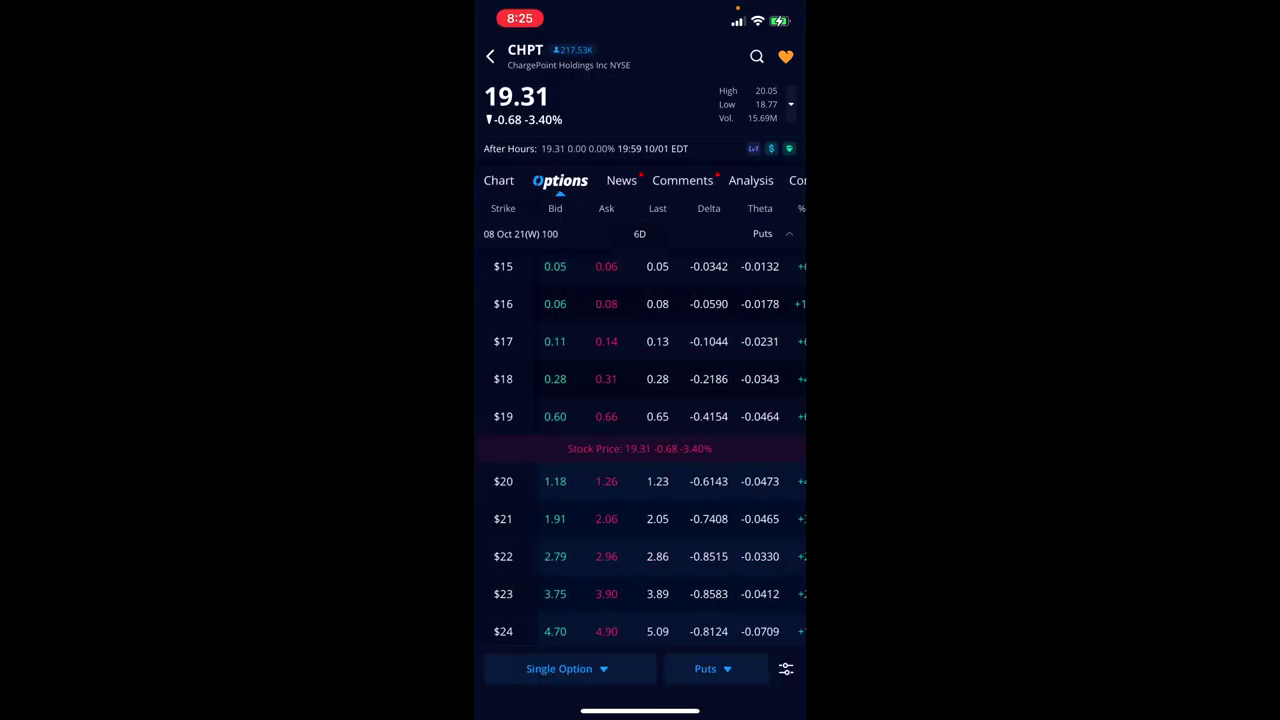
{"action": "left_click", "coordinate": [789, 233]}
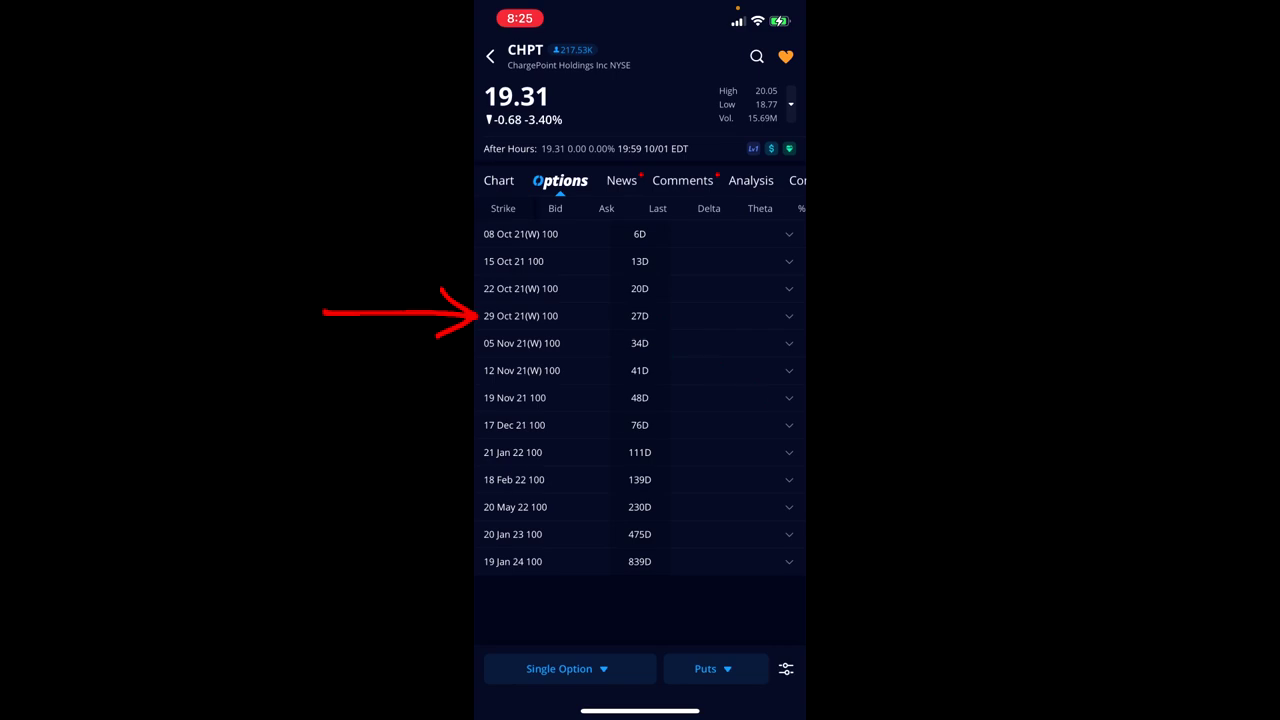
{"action": "left_click", "coordinate": [640, 315]}
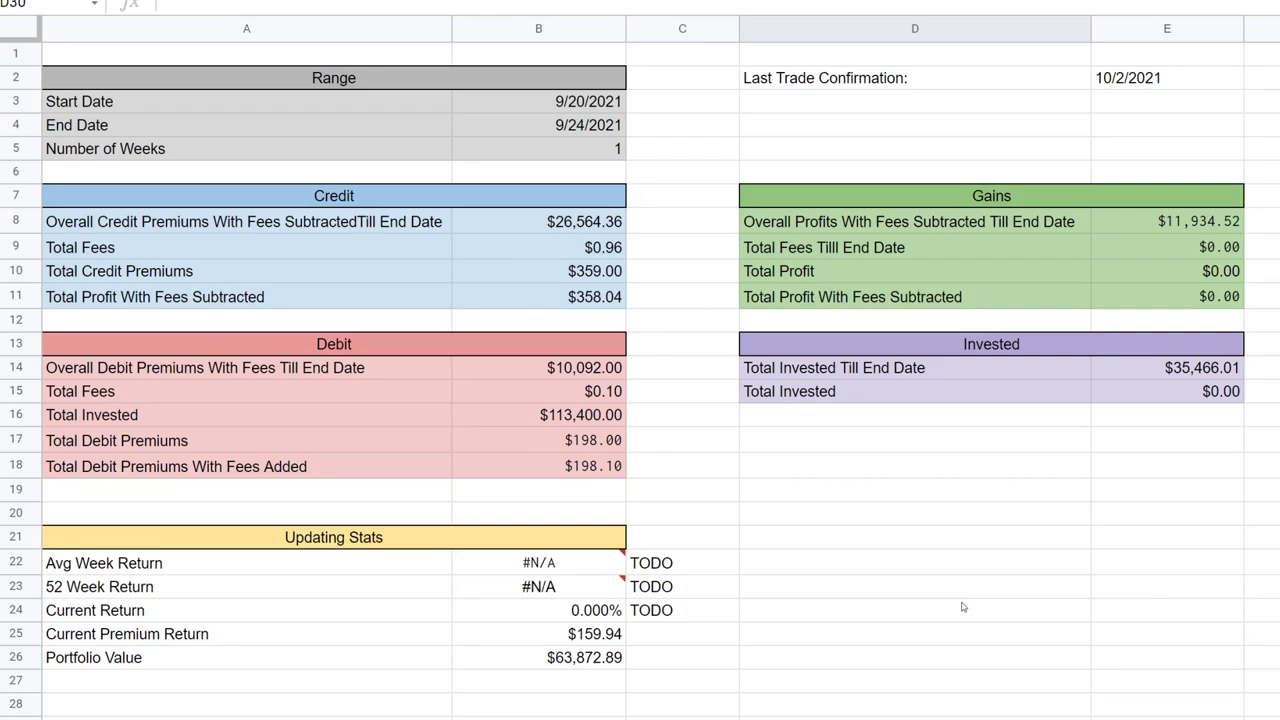
Switch to the Google Sheets summary and set the range's start date to 9/27/2021 and end date to 10/1/2021
{"action": "double_click", "coordinate": [545, 104]}
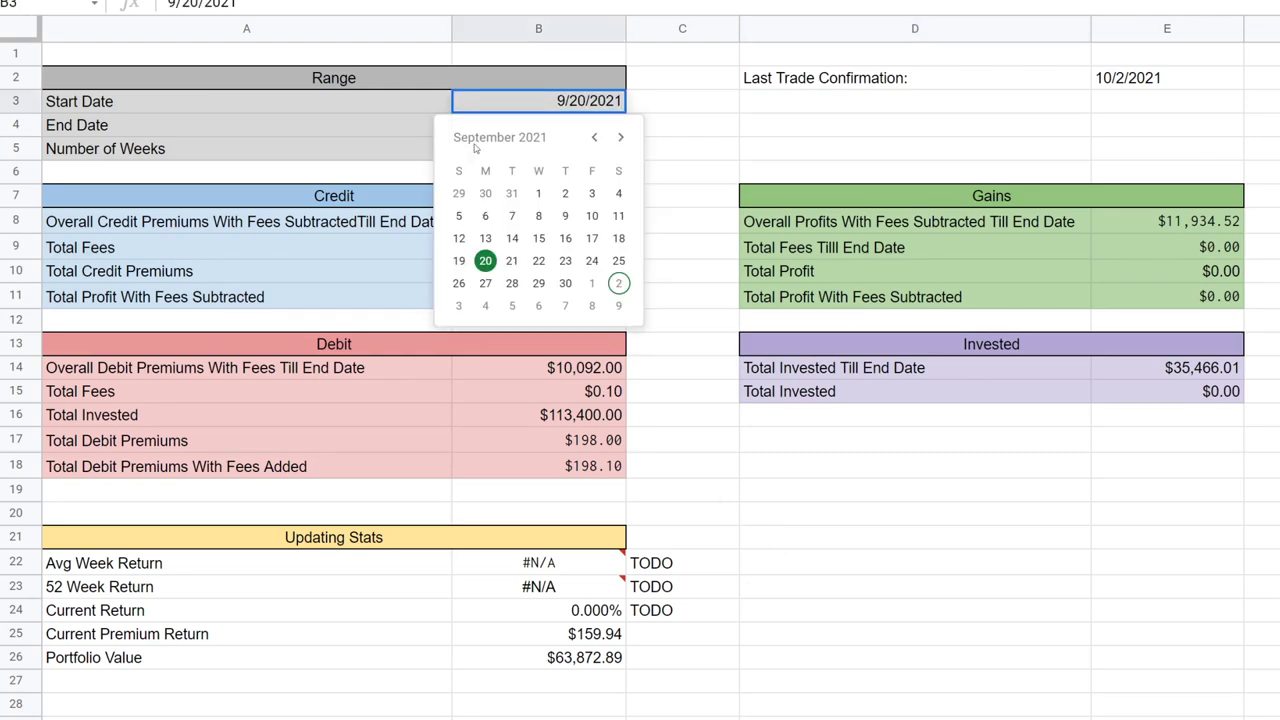
{"action": "left_click", "coordinate": [487, 284]}
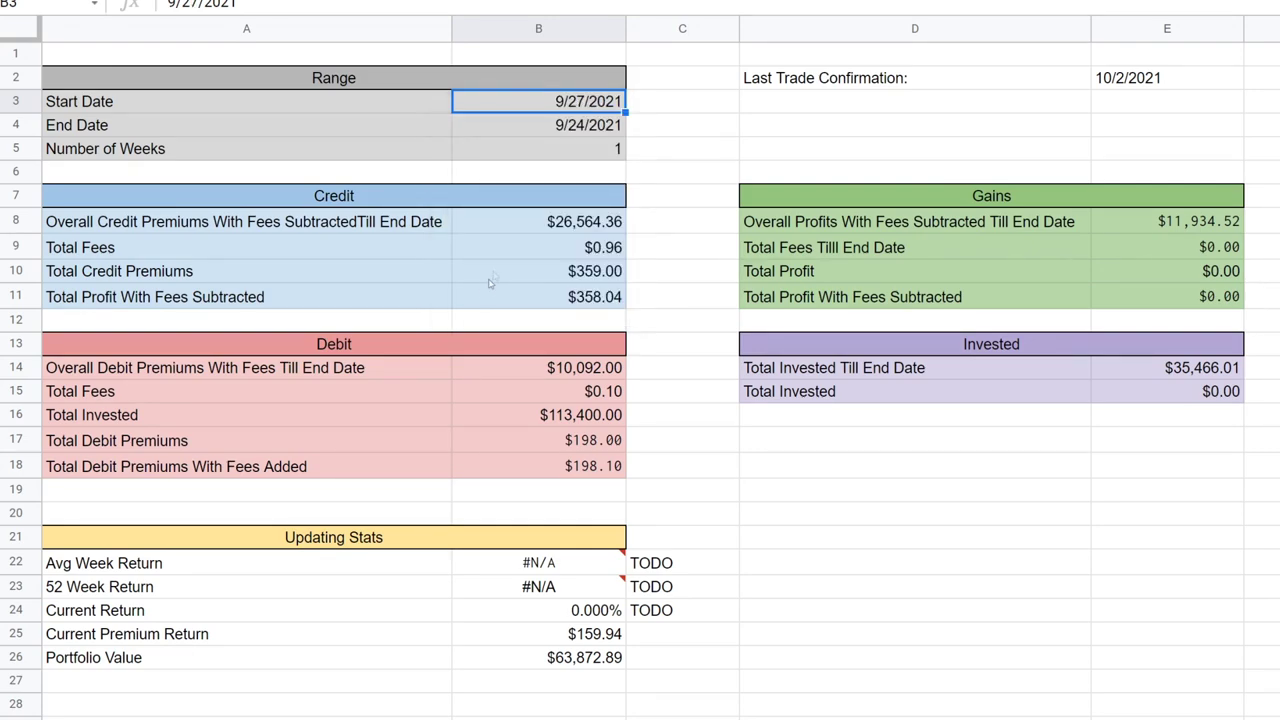
{"action": "double_click", "coordinate": [580, 125]}
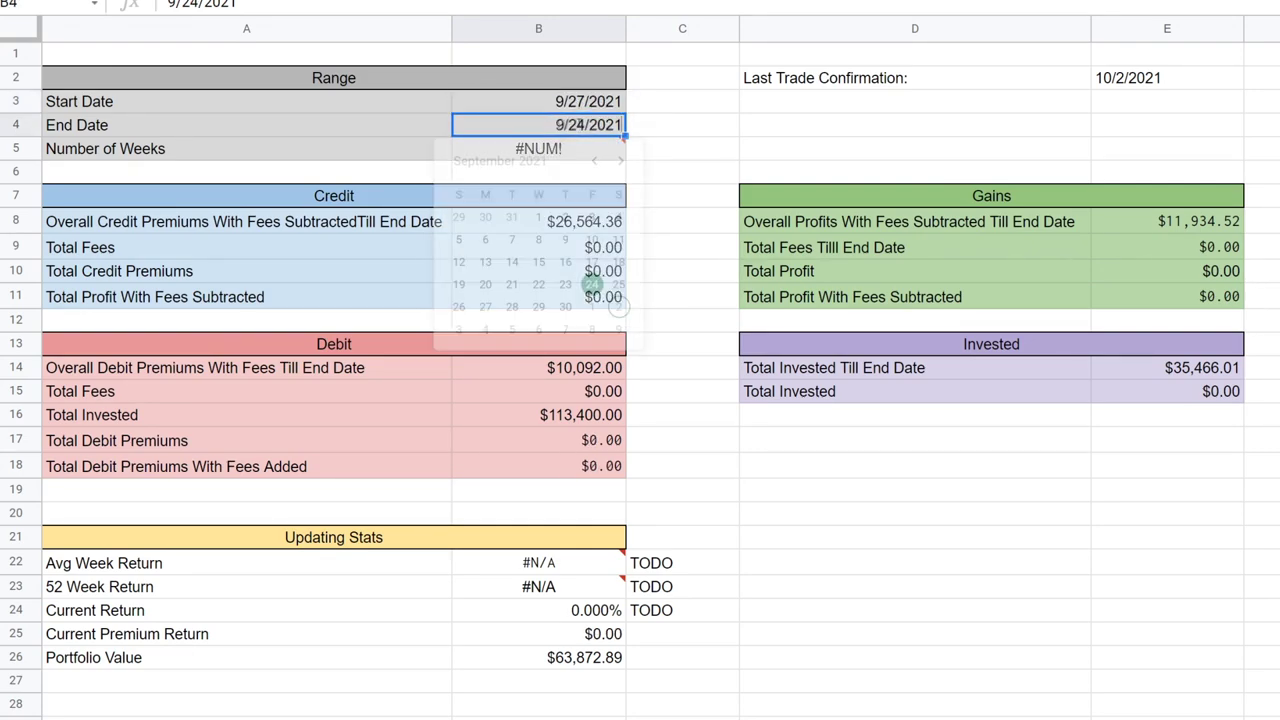
{"action": "left_click", "coordinate": [596, 310]}
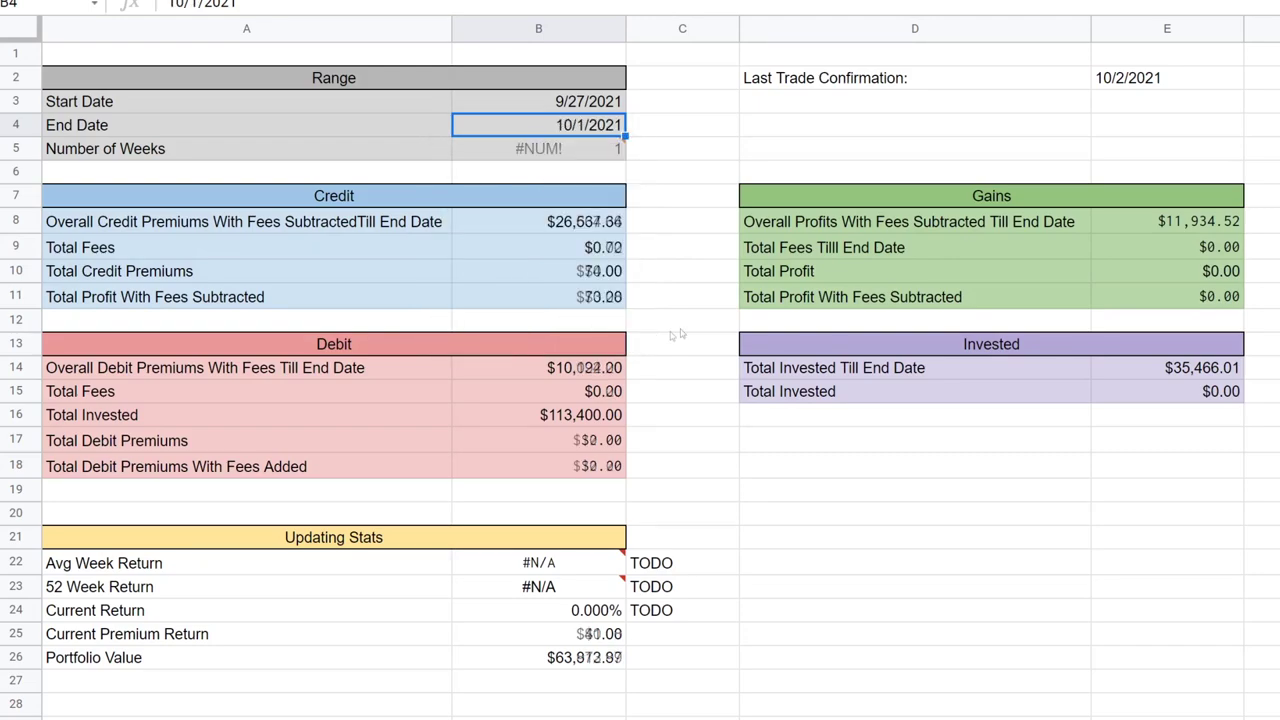
Review the week's current premium return, total credit premiums and total debit premiums with and without fees
{"action": "left_click", "coordinate": [575, 640]}
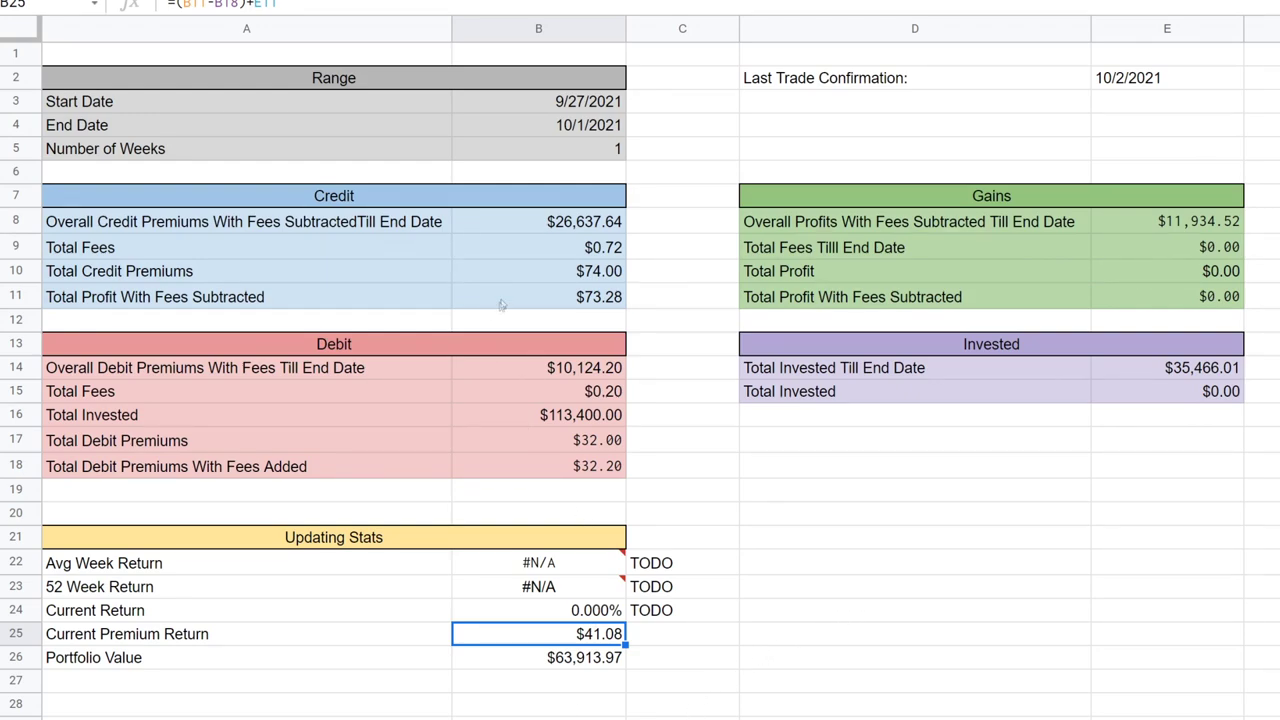
{"action": "left_click", "coordinate": [601, 278]}
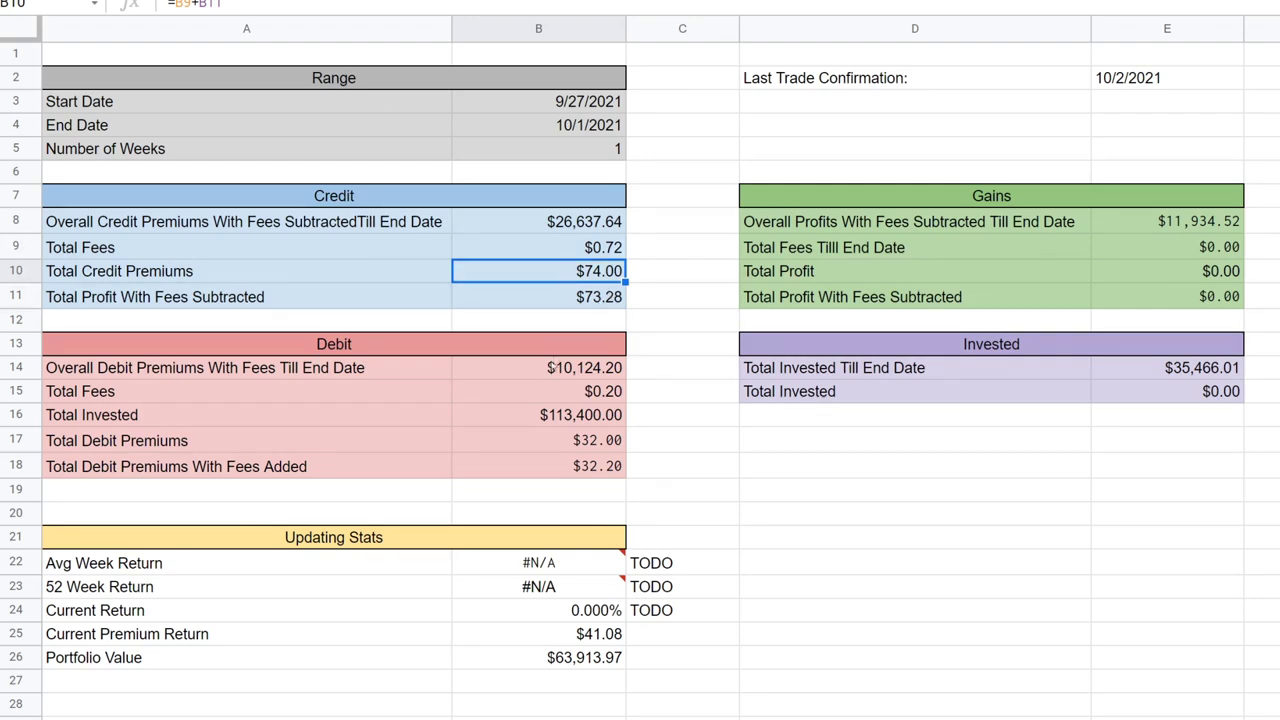
{"action": "left_click", "coordinate": [569, 467]}
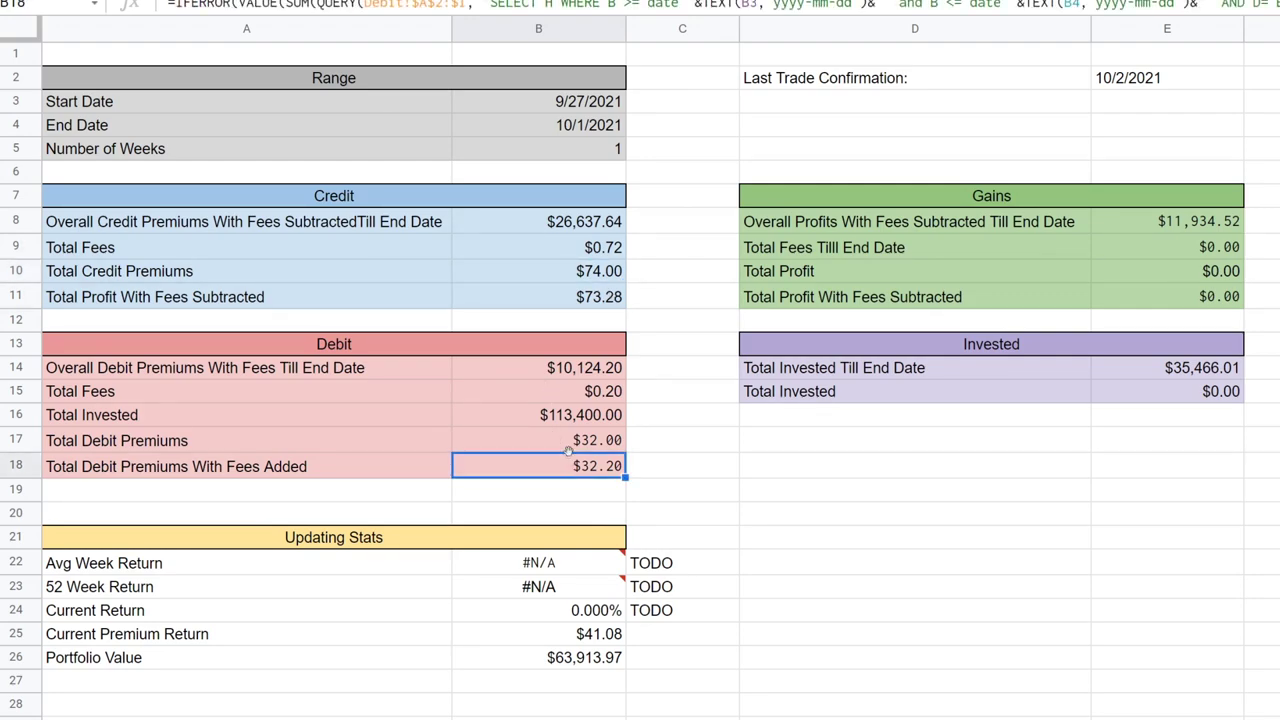
{"action": "left_click", "coordinate": [574, 445]}
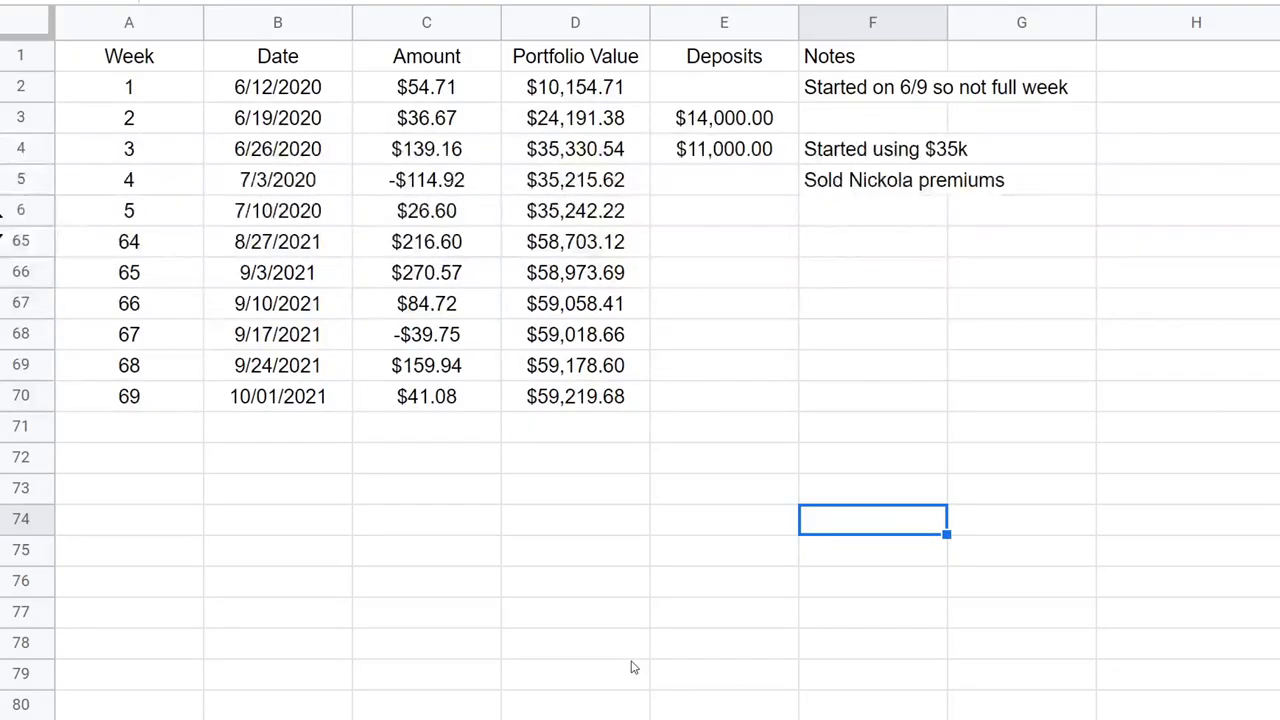
Open the weekly returns log and review week 69's date, amount and portfolio value
{"action": "left_click", "coordinate": [168, 405]}
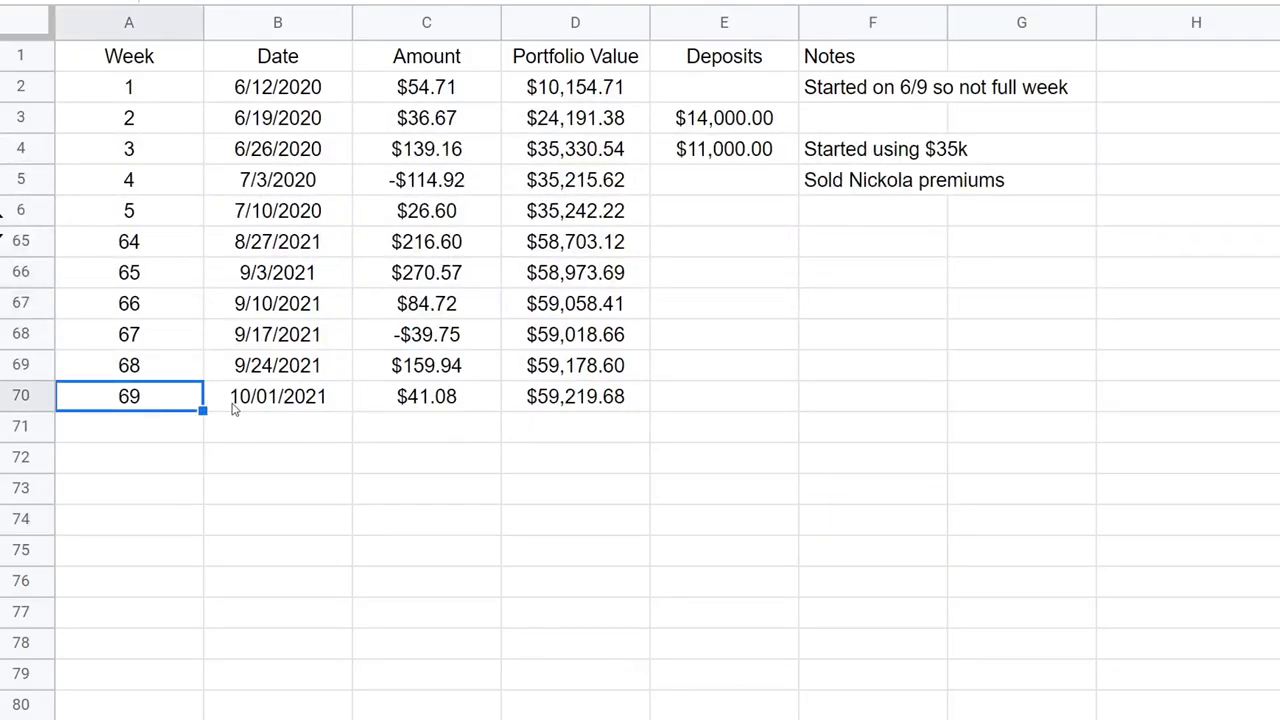
{"action": "left_click", "coordinate": [306, 408]}
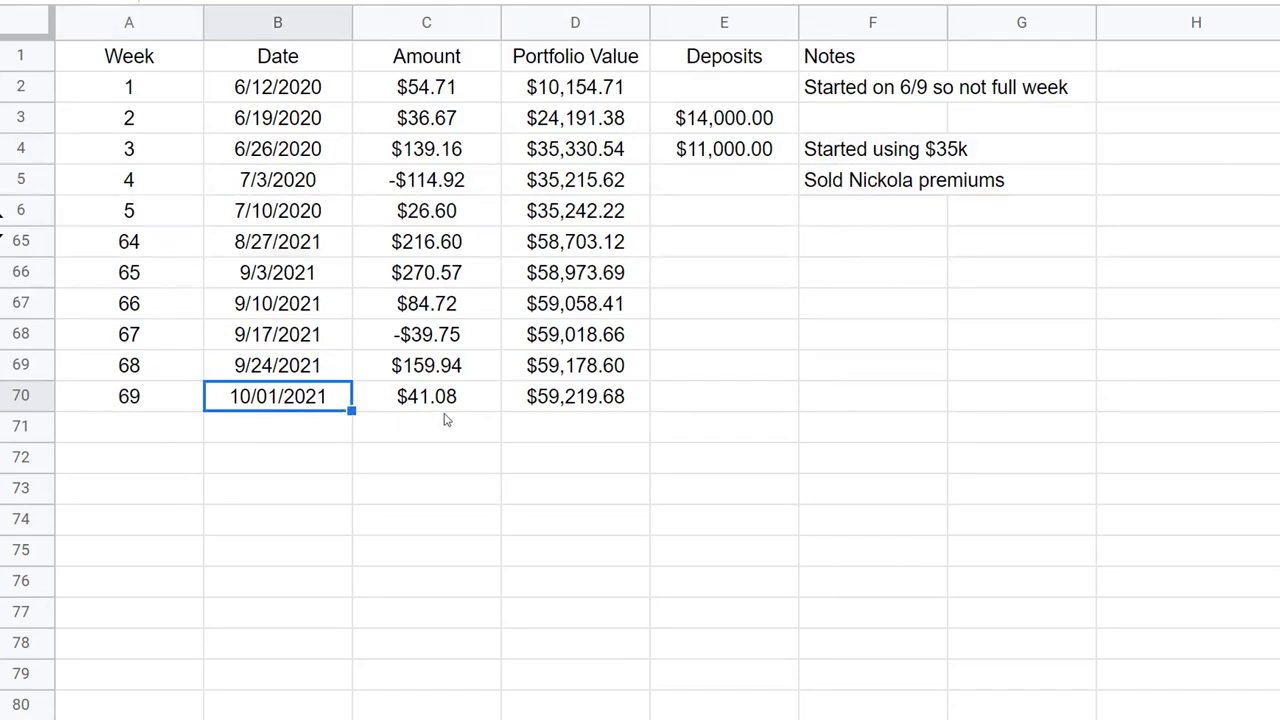
{"action": "left_click", "coordinate": [446, 413]}
{"action": "left_click", "coordinate": [578, 406]}
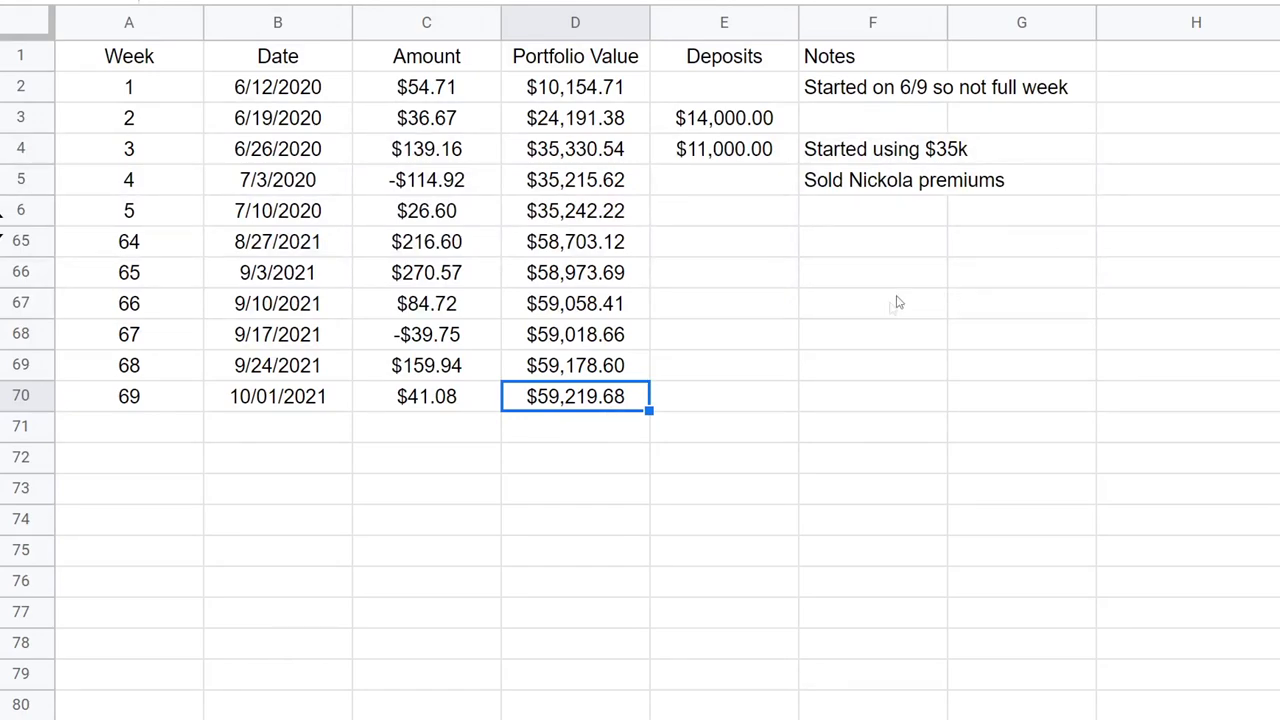
Review the overall premium total, the current return on investment and the after-tax profit and portfolio figures
{"action": "left_click", "coordinate": [546, 279]}
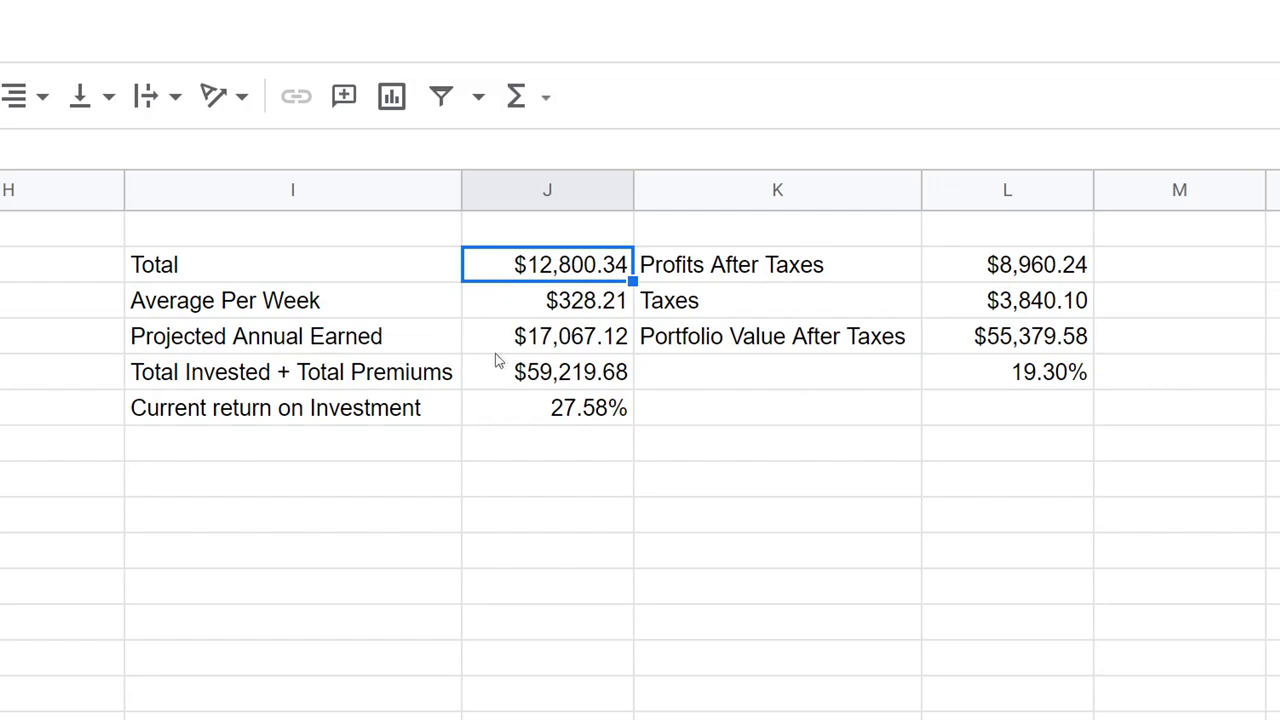
{"action": "left_click", "coordinate": [534, 418]}
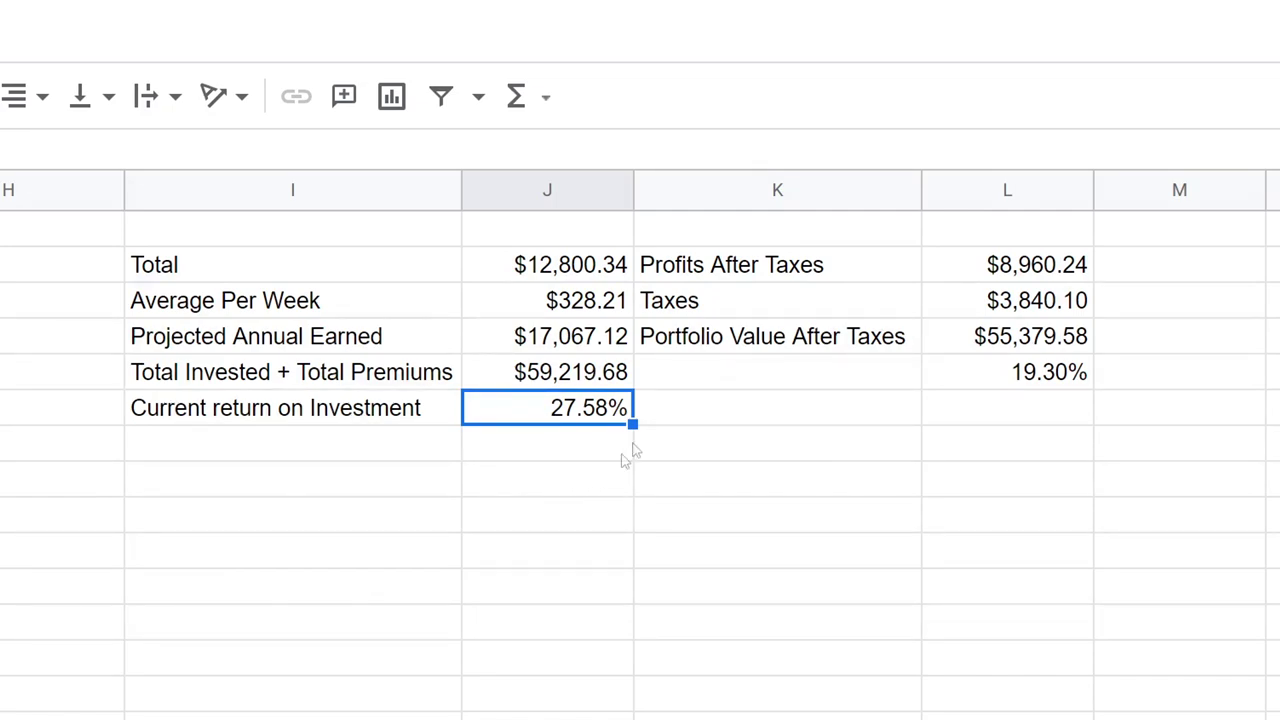
{"action": "left_click_drag", "start_coordinate": [990, 266], "coordinate": [978, 393]}
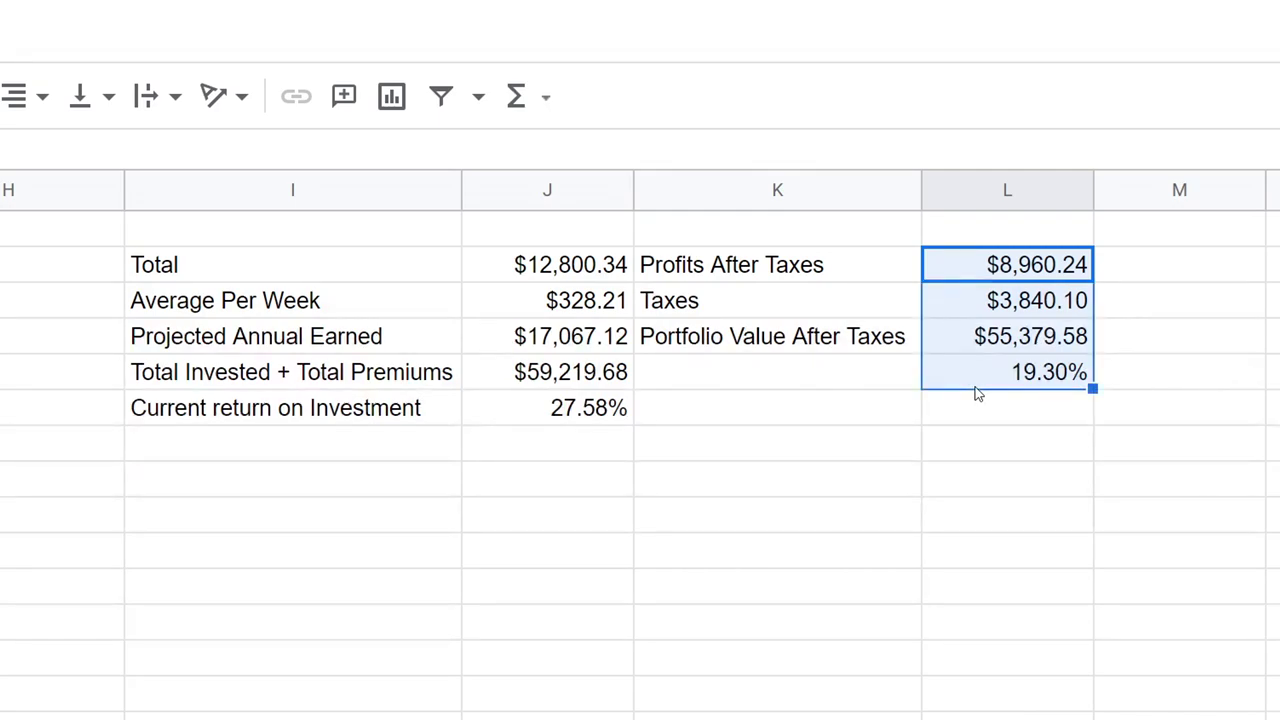
{"action": "left_click", "coordinate": [996, 372]}
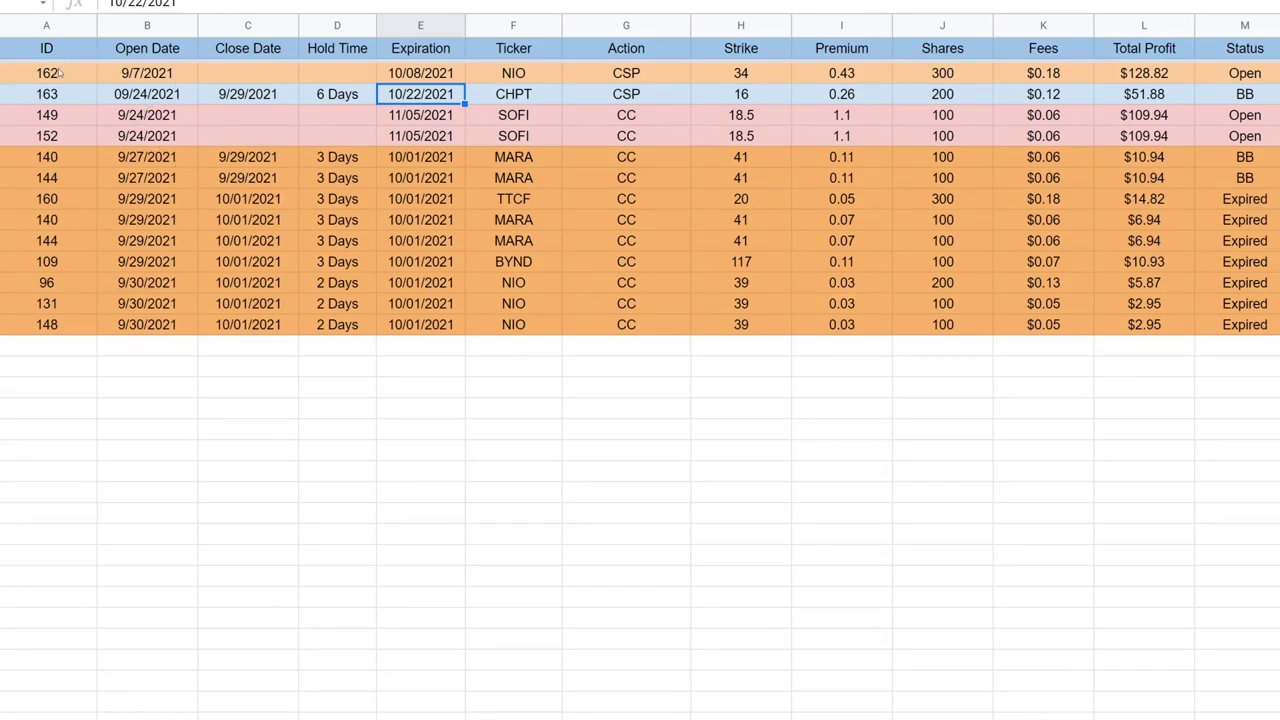
Open the options trade log and review the open NIO cash-secured put's dates, details and total profit
{"action": "left_click_drag", "start_coordinate": [60, 72], "coordinate": [140, 74]}
{"action": "left_click_drag", "start_coordinate": [311, 90], "coordinate": [677, 86]}
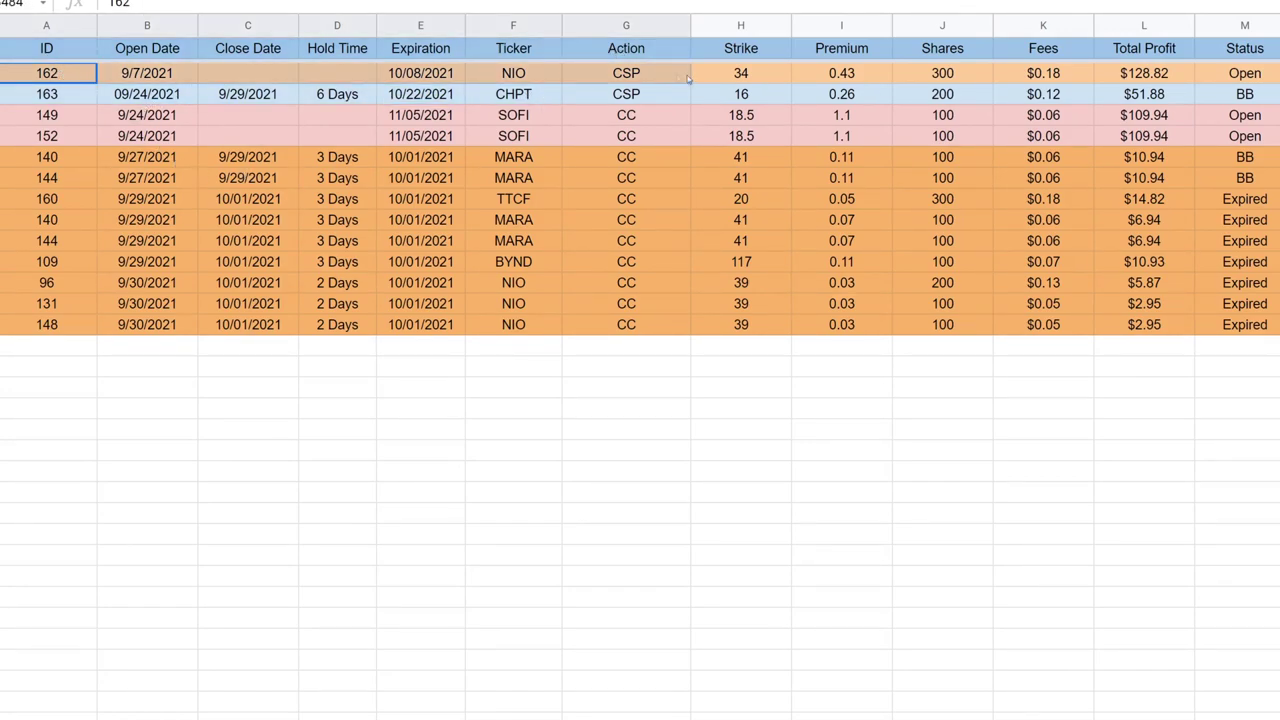
{"action": "left_click", "coordinate": [138, 73]}
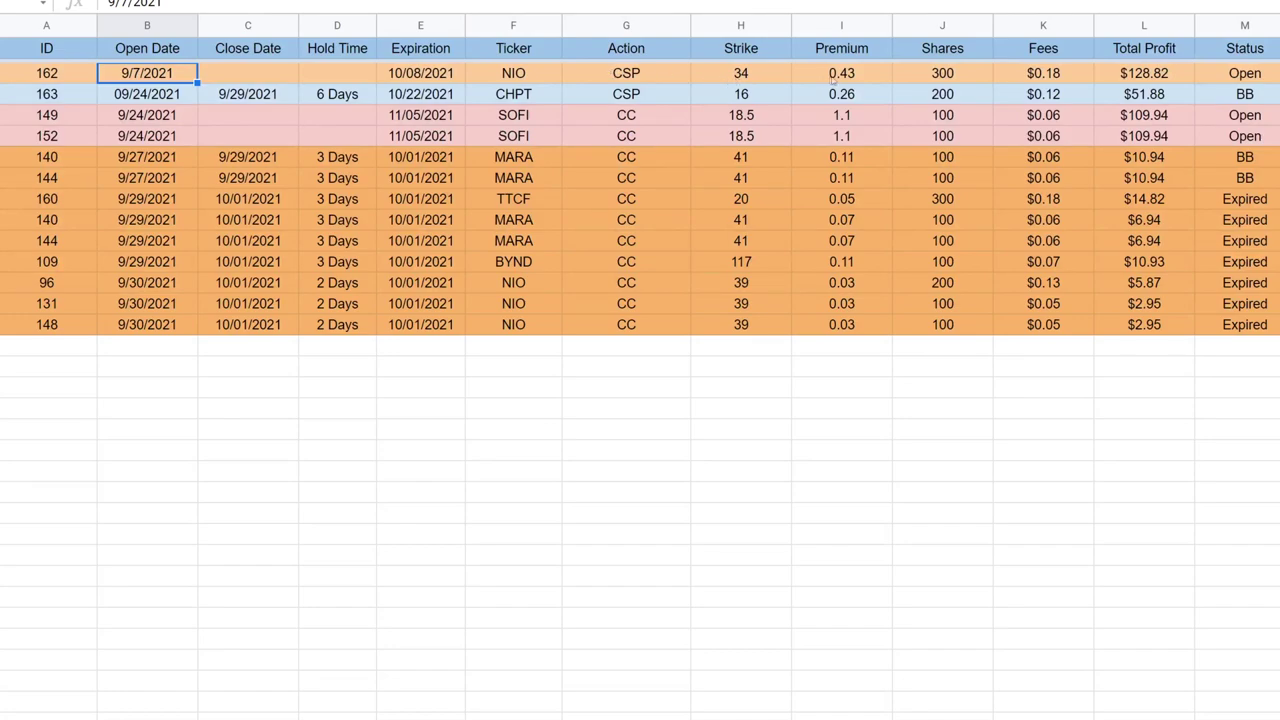
{"action": "left_click", "coordinate": [1145, 77]}
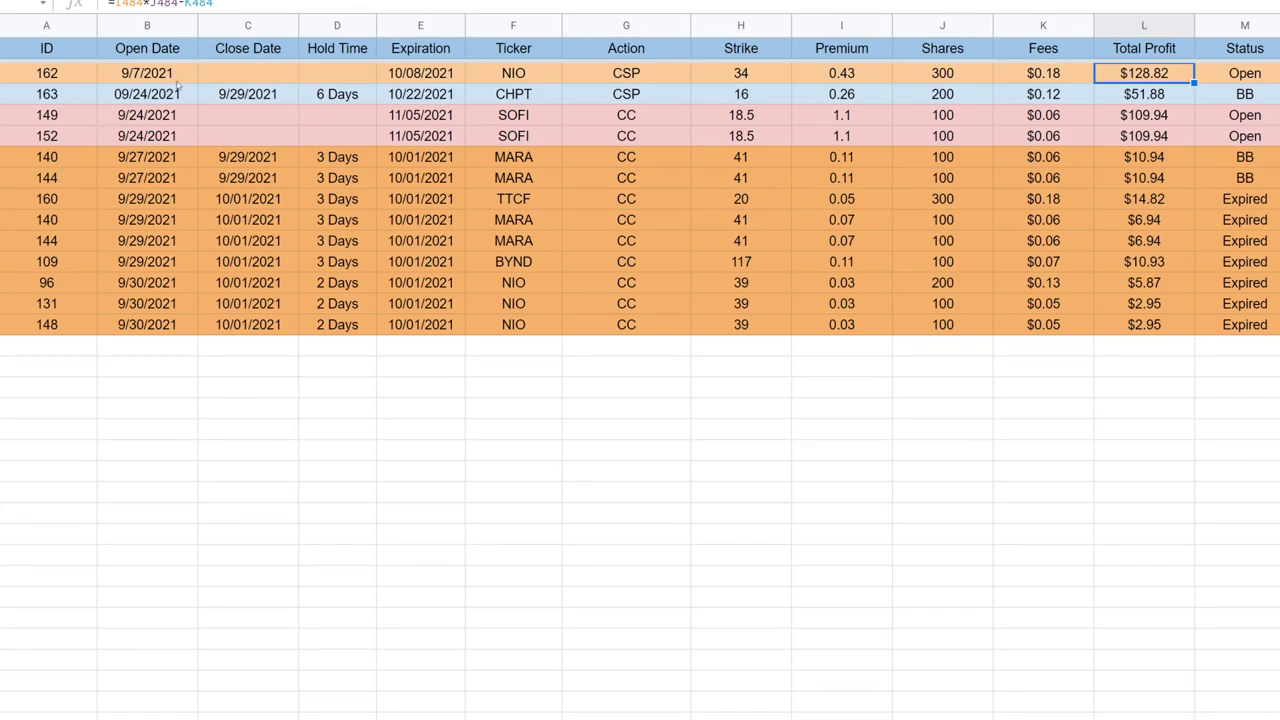
Review the CHPT put buyback, the open SOFI calls, and the dates, strikes and premiums of the MARA covered calls
{"action": "left_click_drag", "start_coordinate": [120, 97], "coordinate": [1246, 96]}
{"action": "left_click_drag", "start_coordinate": [229, 114], "coordinate": [1230, 180]}
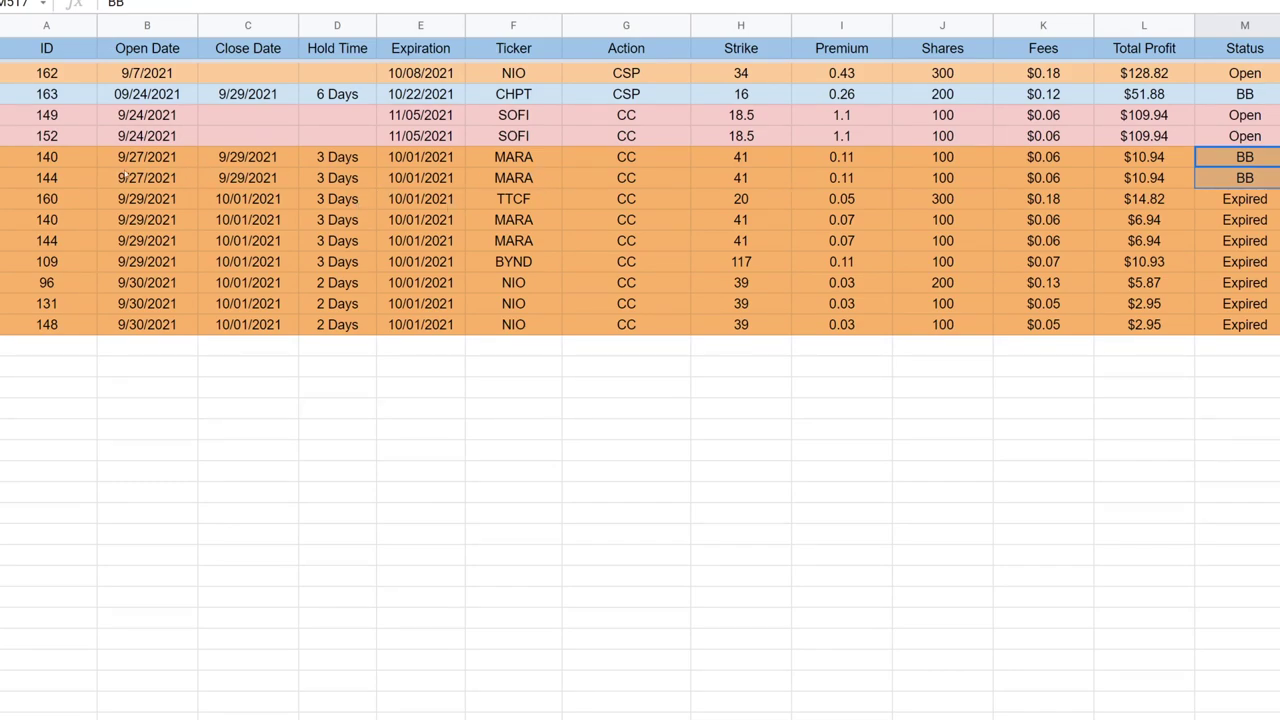
{"action": "left_click", "coordinate": [126, 163]}
{"action": "left_click_drag", "start_coordinate": [128, 190], "coordinate": [247, 186]}
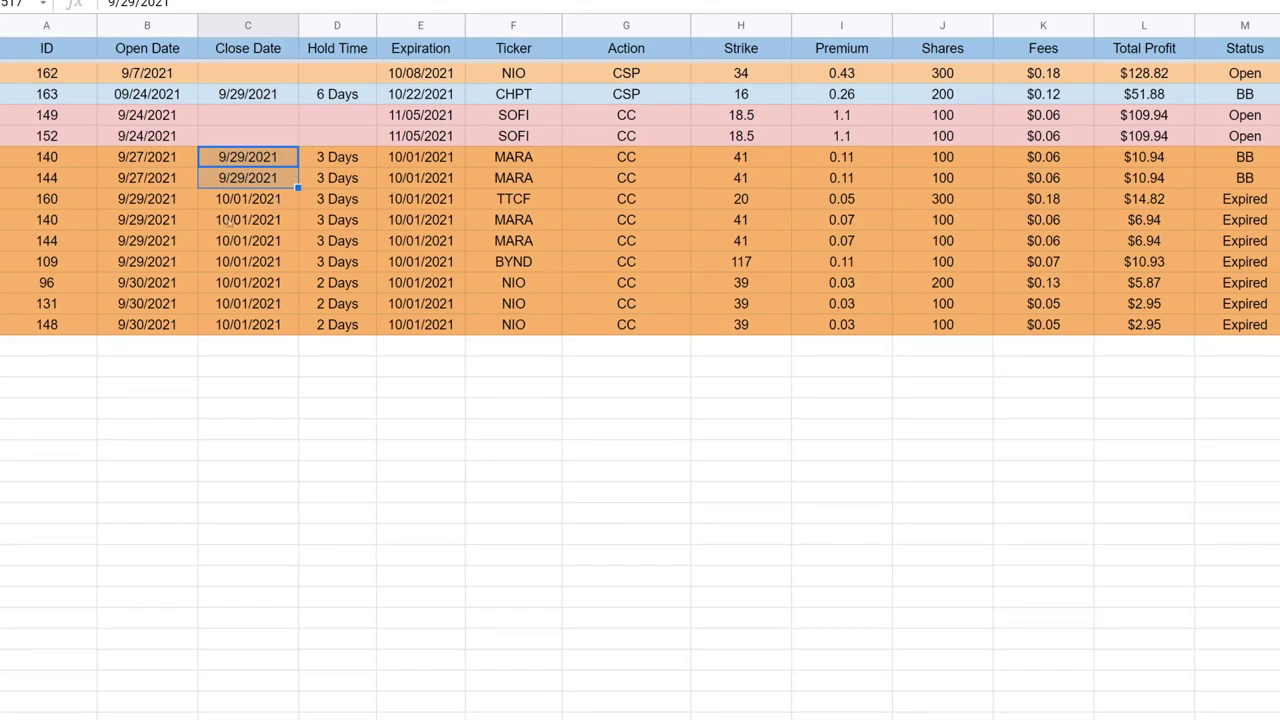
{"action": "left_click", "coordinate": [233, 226]}
{"action": "left_click_drag", "start_coordinate": [322, 228], "coordinate": [872, 237]}
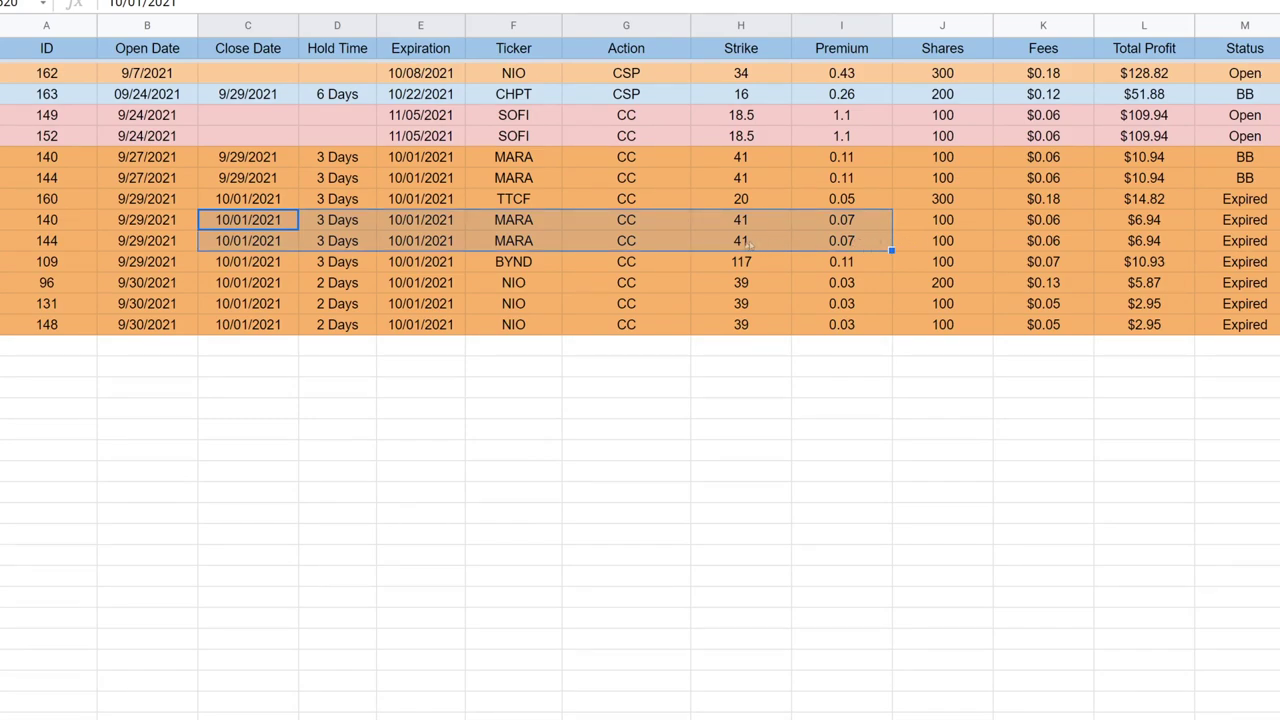
{"action": "left_click", "coordinate": [879, 228]}
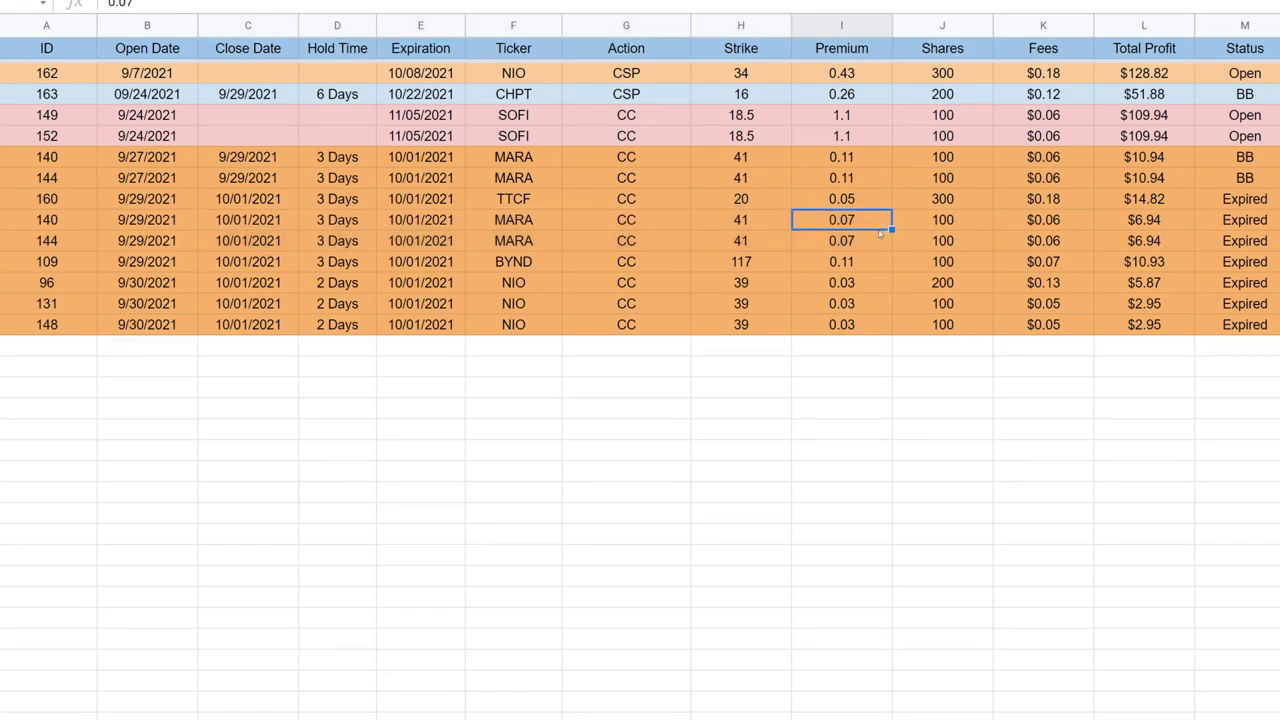
Review the covered calls on TTCF, MARA, BYND and NIO that expired on 10/01/2021
{"action": "left_click", "coordinate": [257, 204]}
{"action": "left_click_drag", "start_coordinate": [1231, 205], "coordinate": [1231, 205]}
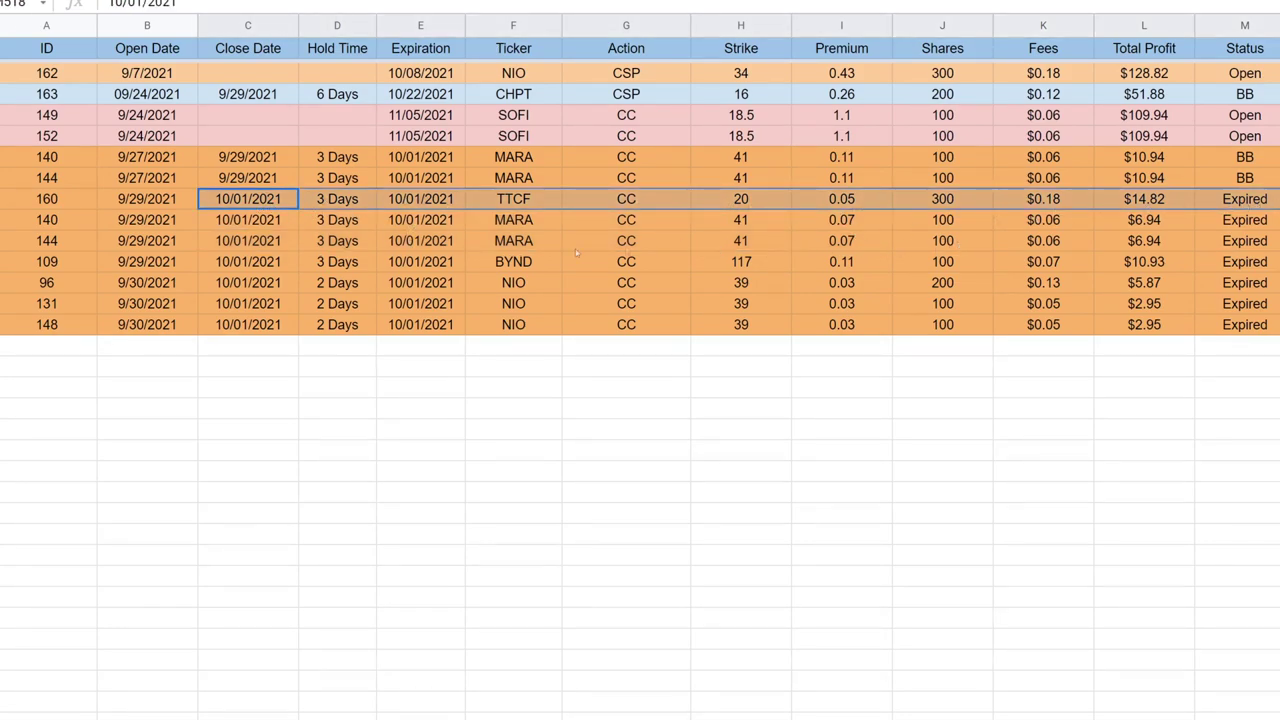
{"action": "left_click_drag", "start_coordinate": [384, 224], "coordinate": [1250, 242]}
{"action": "left_click_drag", "start_coordinate": [513, 262], "coordinate": [1204, 262]}
{"action": "left_click_drag", "start_coordinate": [490, 284], "coordinate": [1201, 335]}
{"action": "left_click", "coordinate": [646, 263]}
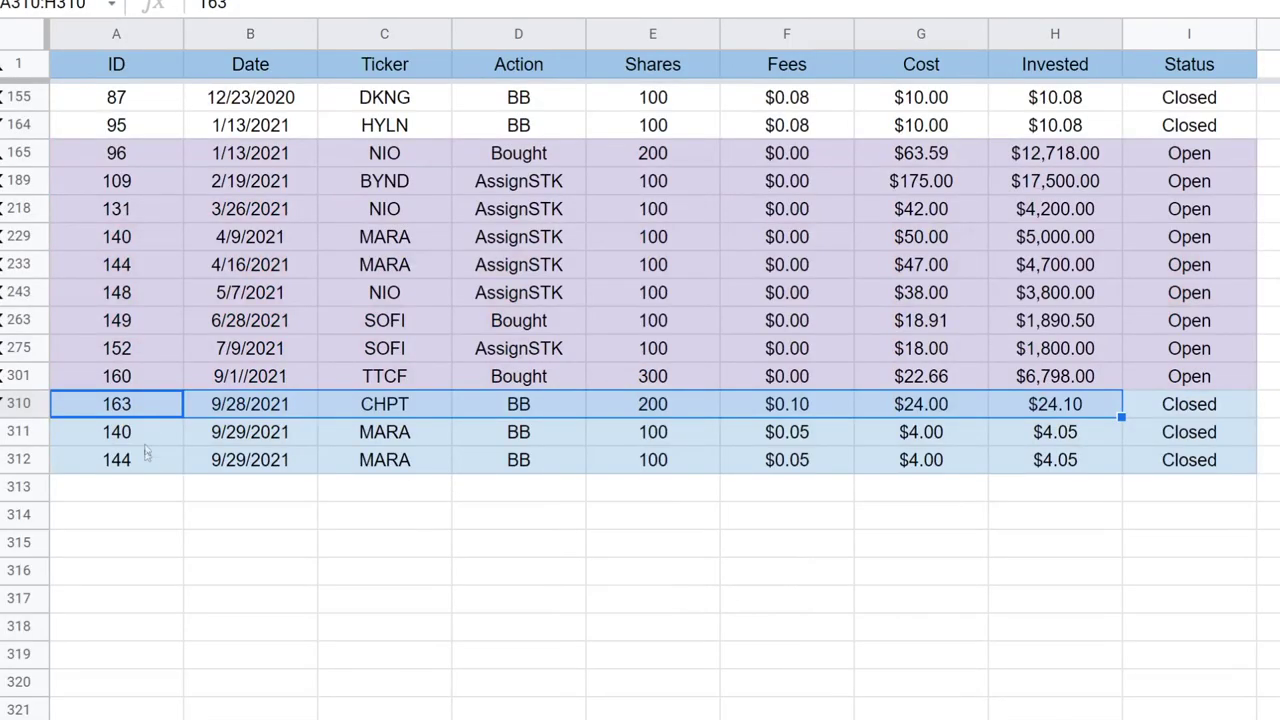
Review the two MARA buybacks in the debit log and the TSLA share sale in the stock sales log
{"action": "left_click", "coordinate": [150, 458]}
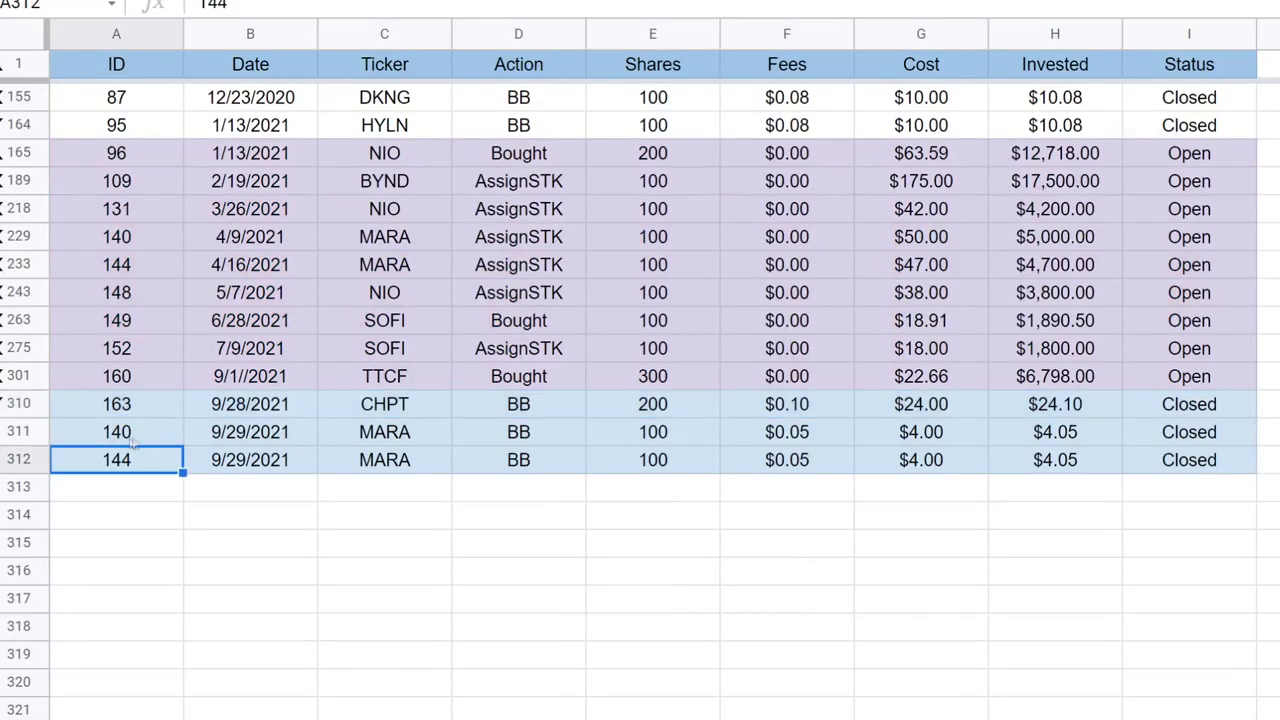
{"action": "left_click_drag", "start_coordinate": [131, 438], "coordinate": [1238, 470]}
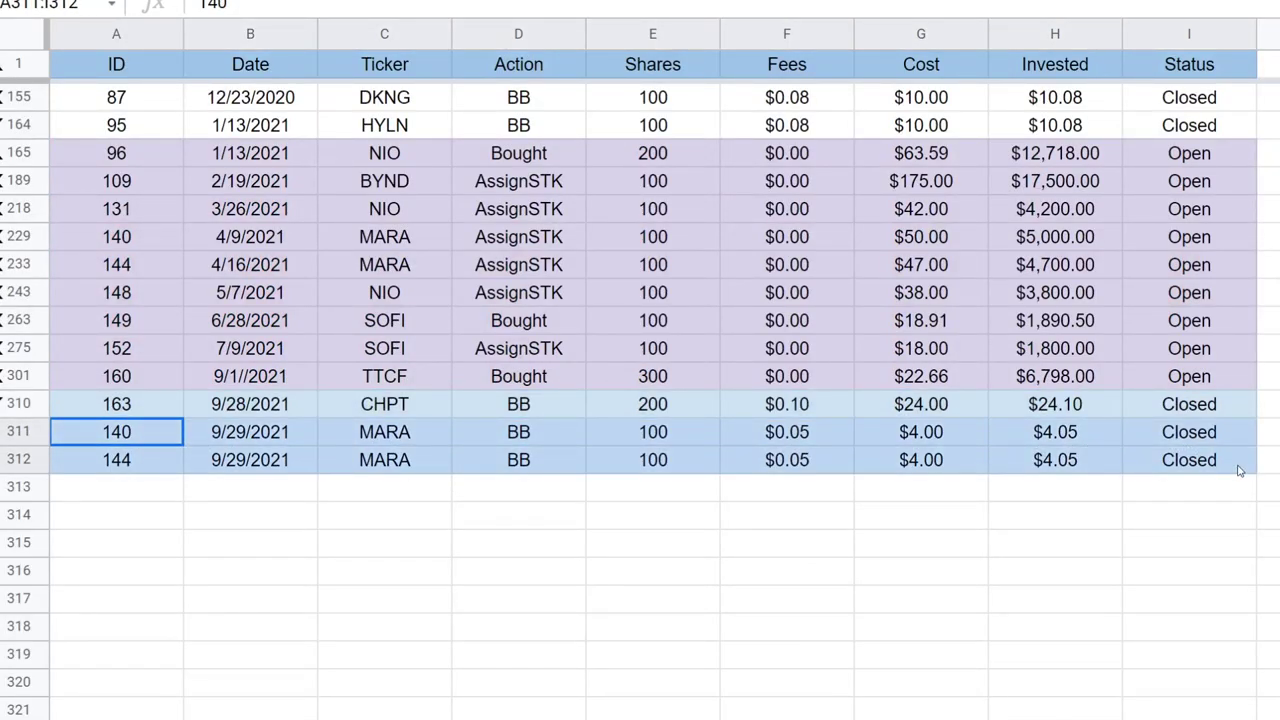
{"action": "left_click", "coordinate": [1016, 520]}
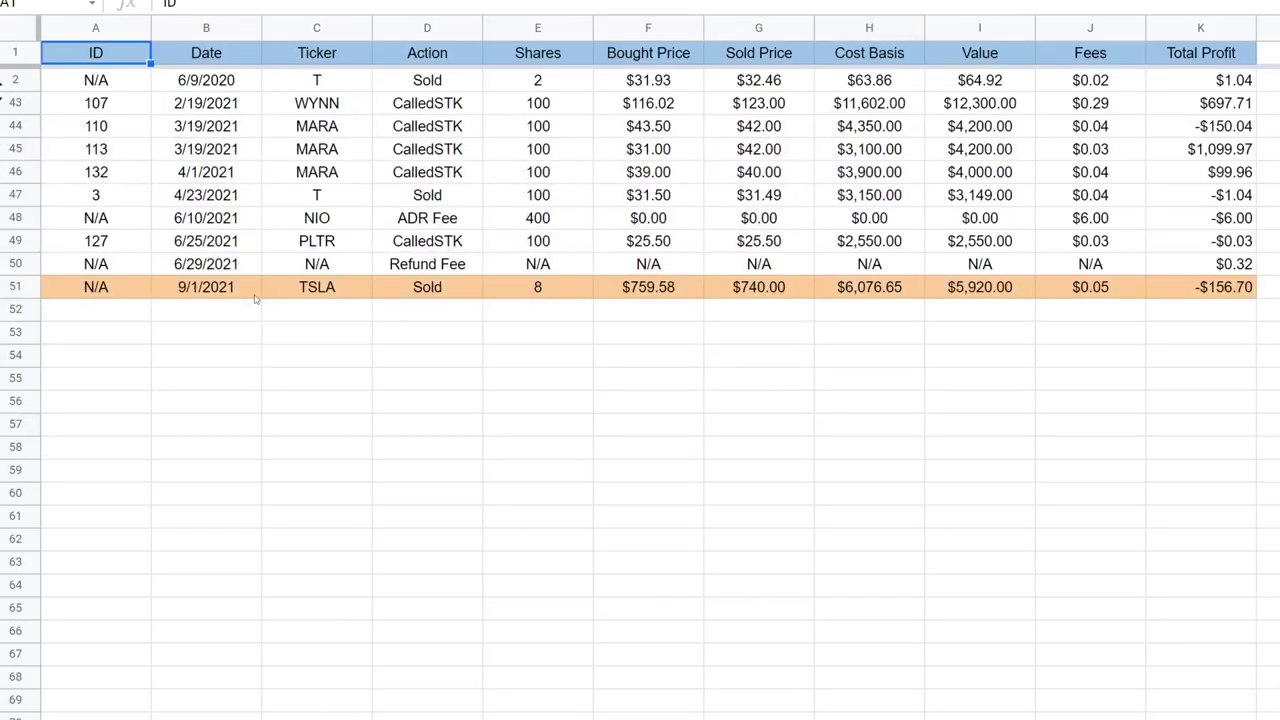
{"action": "left_click_drag", "start_coordinate": [150, 286], "coordinate": [300, 287]}
{"action": "left_click_drag", "start_coordinate": [1020, 305], "coordinate": [1105, 316]}
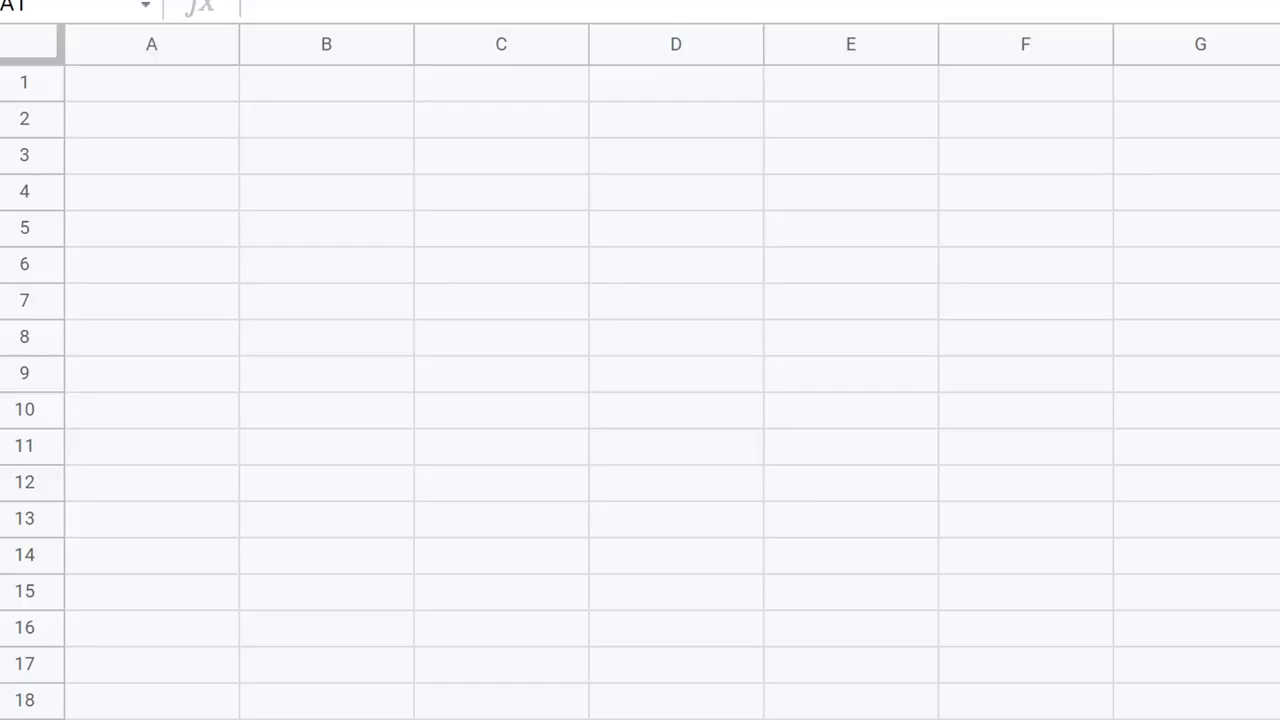
{"action": "left_click", "coordinate": [578, 520]}
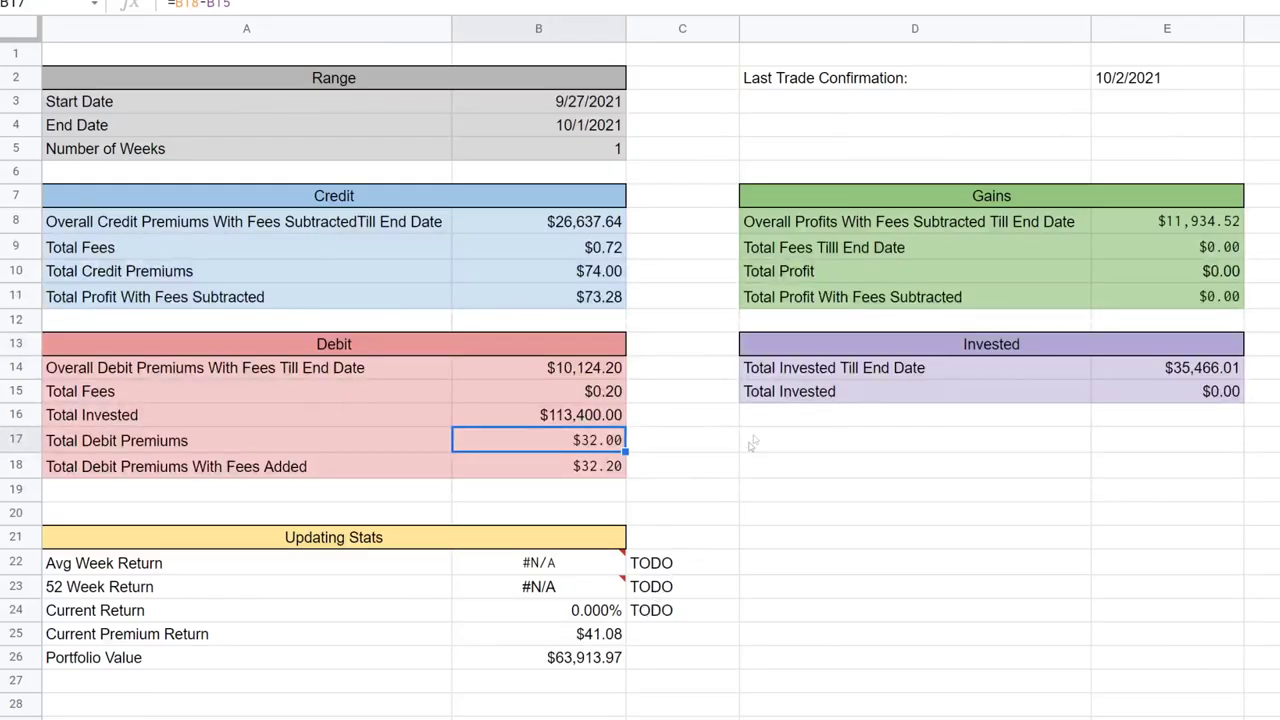
{"action": "left_click", "coordinate": [788, 482]}
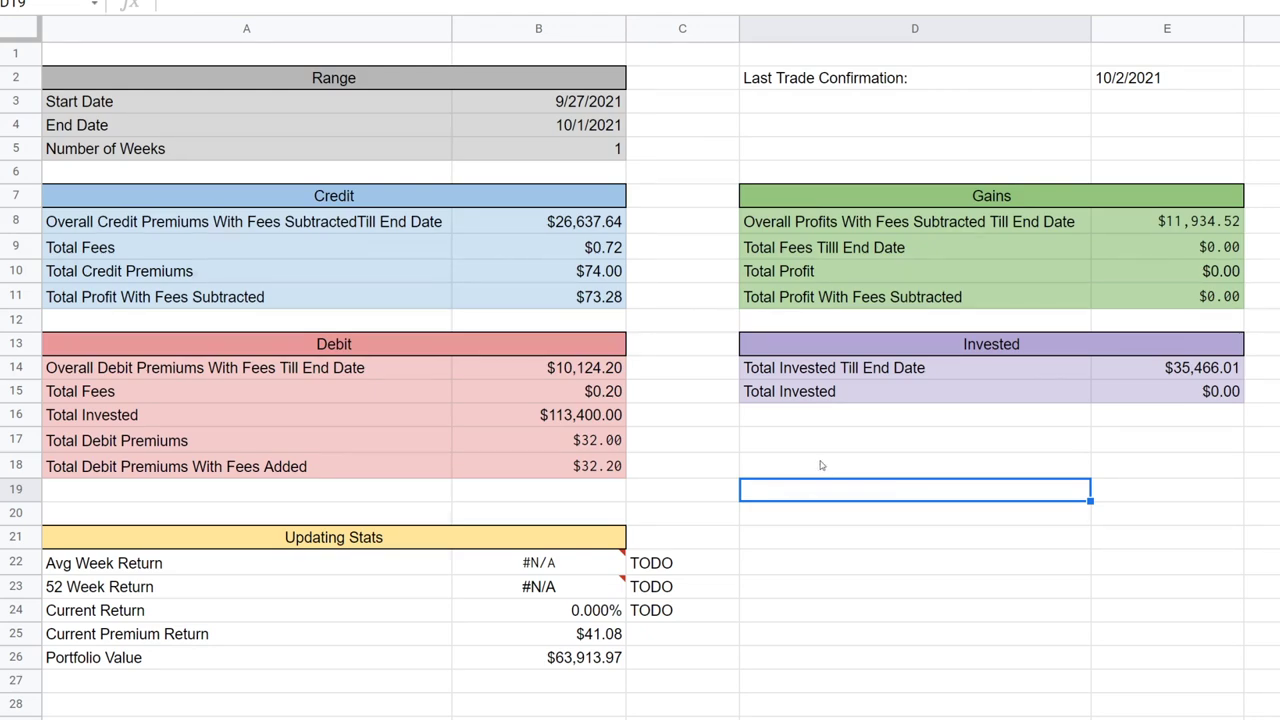
{"action": "left_click", "coordinate": [821, 465]}
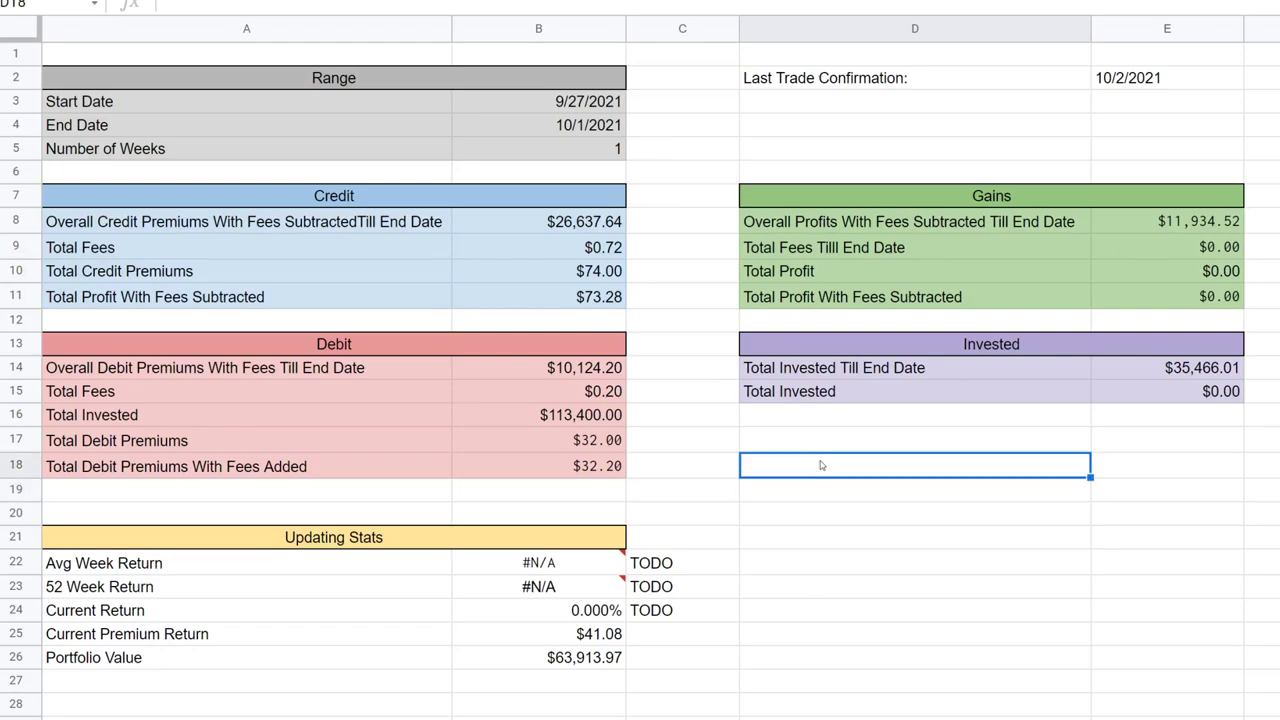